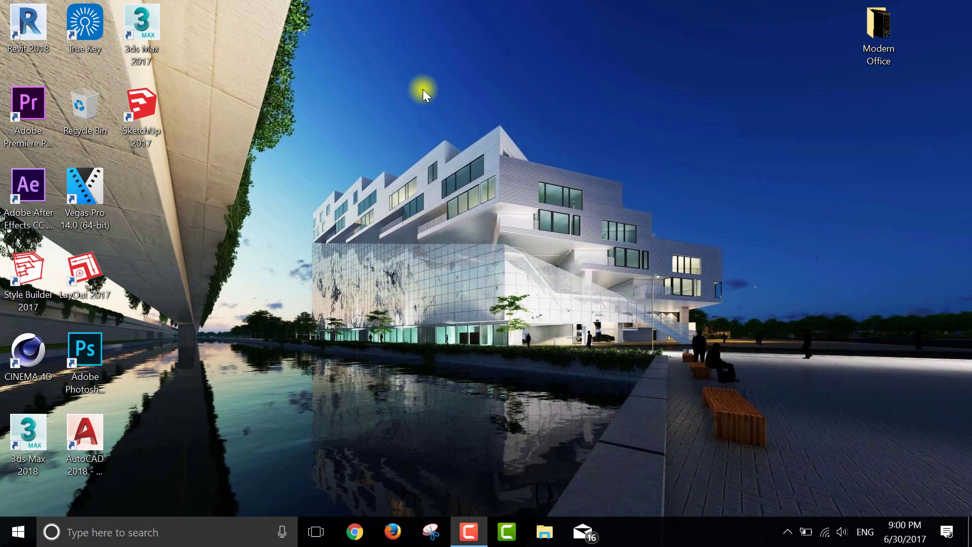
# Launch Modern Office.skp from the desktop Modern Office folder, then close the folder window.
pyautogui.rightClick(423, 89)
pyautogui.doubleClick(880, 30)
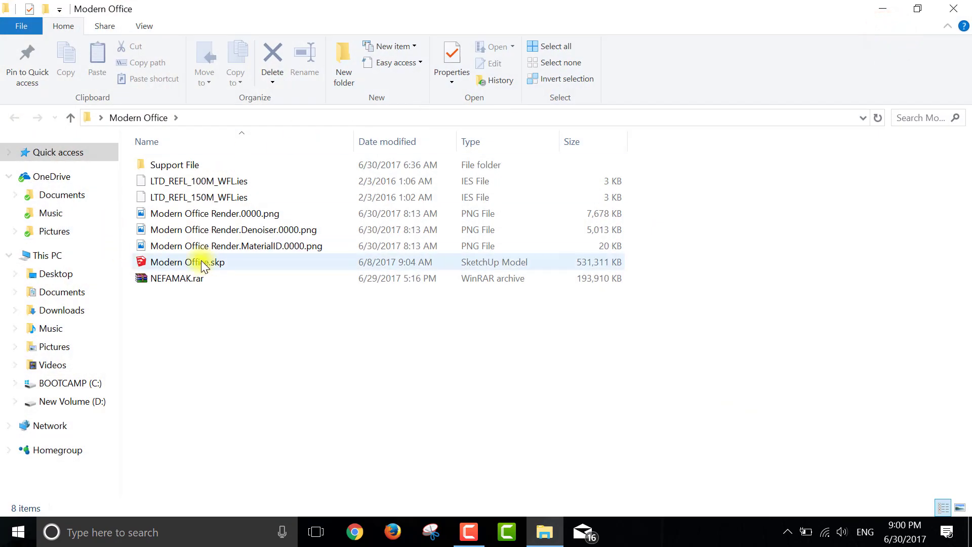
pyautogui.click(202, 261)
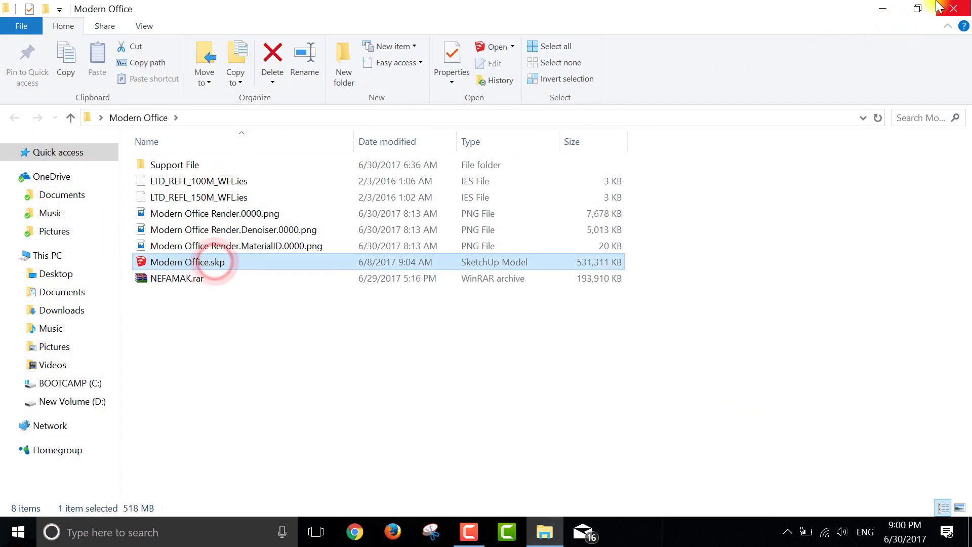
pyautogui.click(955, 9)
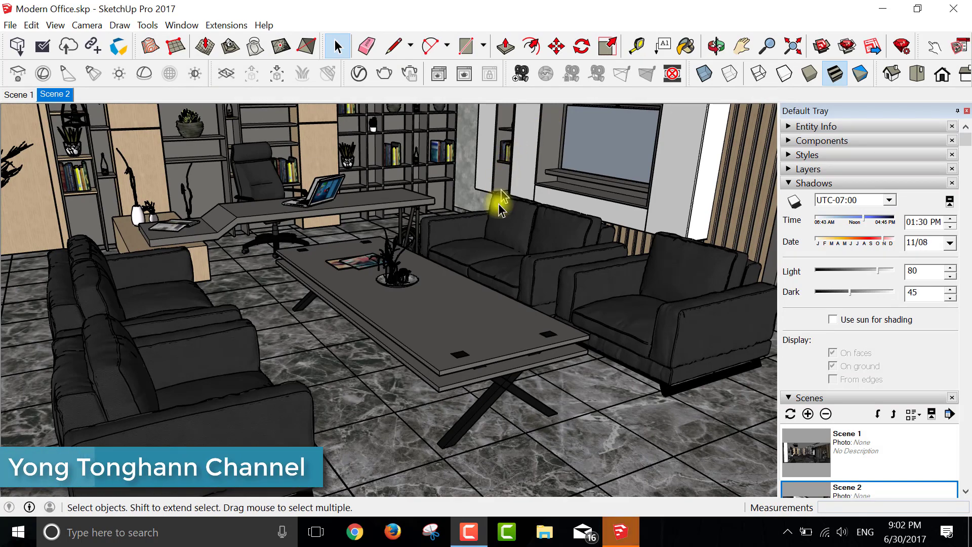
# Orbit around the furnished office interior to inspect it.
pyautogui.moveTo(526, 268)
pyautogui.mouseDown(button='middle')
pyautogui.moveTo(482, 250)
pyautogui.moveTo(412, 268)
pyautogui.moveTo(472, 284)
pyautogui.moveTo(536, 277)
pyautogui.moveTo(581, 287)
pyautogui.moveTo(509, 278)
pyautogui.moveTo(457, 287)
pyautogui.mouseUp(button='middle')
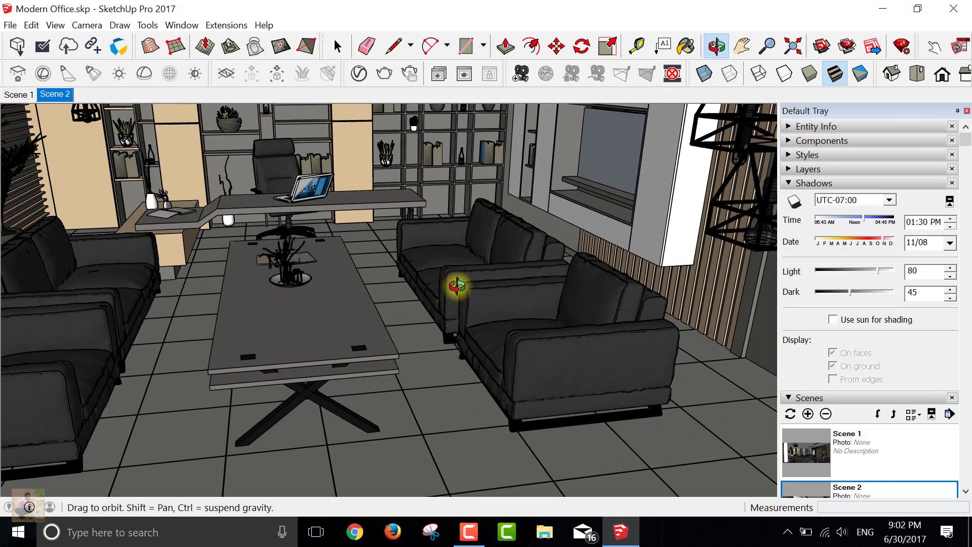
# Orbit and pan the view low behind the sofas to reveal the desk and ceiling lamps.
pyautogui.scroll(-2, 457, 298)
pyautogui.scroll(-1, 450, 304)
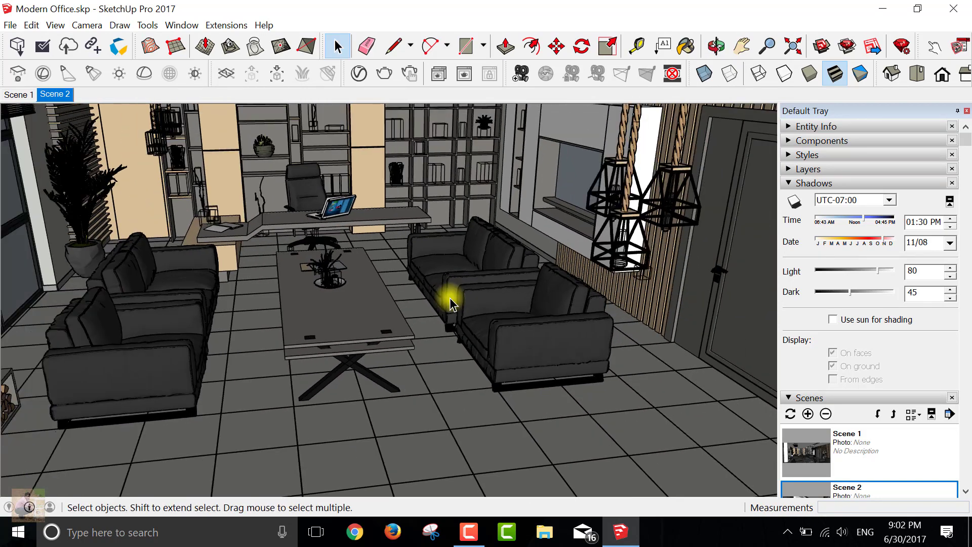
pyautogui.moveTo(443, 295)
pyautogui.mouseDown(button='middle')
pyautogui.moveTo(418, 263)
pyautogui.moveTo(372, 262)
pyautogui.mouseUp(button='middle')
pyautogui.scroll(2, 336, 238)
pyautogui.scroll(1, 282, 184)
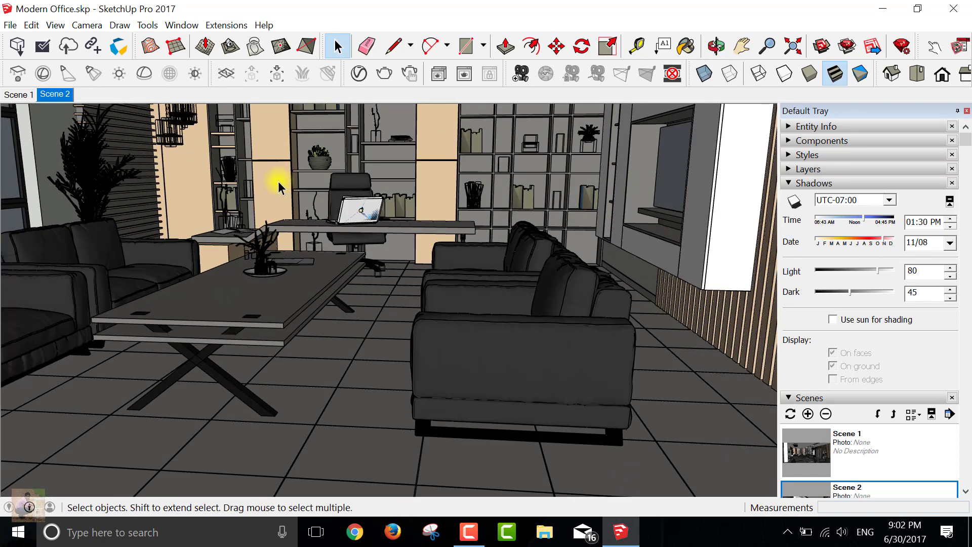
pyautogui.moveTo(282, 184)
pyautogui.mouseDown(button='middle')
pyautogui.moveTo(261, 176)
pyautogui.moveTo(276, 186)
pyautogui.mouseUp(button='middle')
pyautogui.moveTo(468, 274); pyautogui.dragTo(471, 261, button='middle')
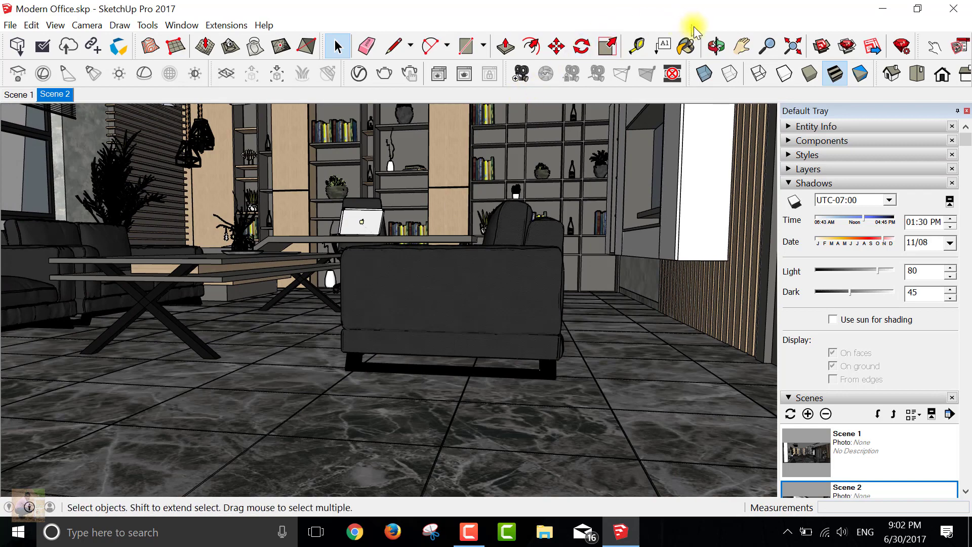
pyautogui.click(741, 46)
pyautogui.moveTo(491, 217)
pyautogui.mouseDown()
pyautogui.moveTo(521, 266)
pyautogui.moveTo(516, 320)
pyautogui.moveTo(505, 329)
pyautogui.mouseUp()
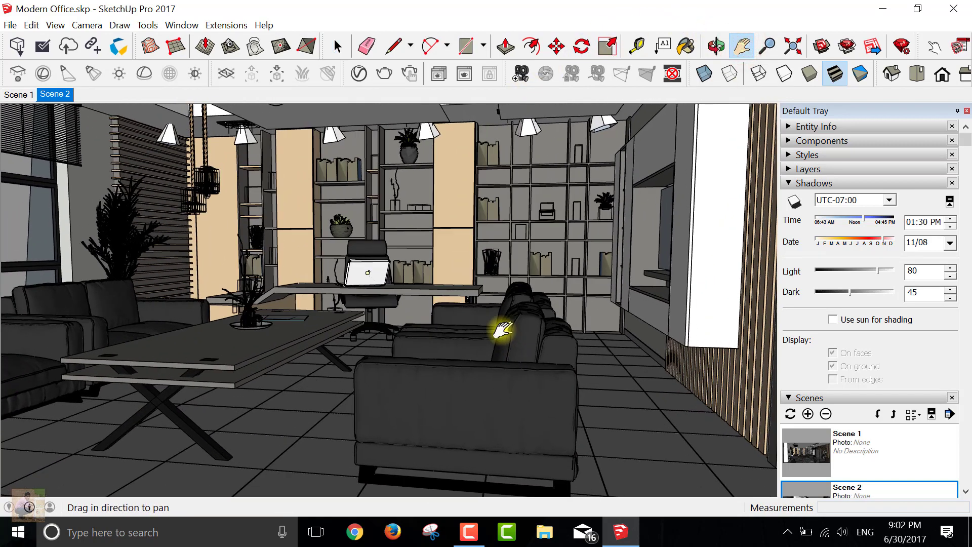
pyautogui.moveTo(436, 334)
pyautogui.mouseDown(button='middle')
pyautogui.moveTo(403, 341)
pyautogui.moveTo(562, 340)
pyautogui.moveTo(422, 343)
pyautogui.mouseUp(button='middle')
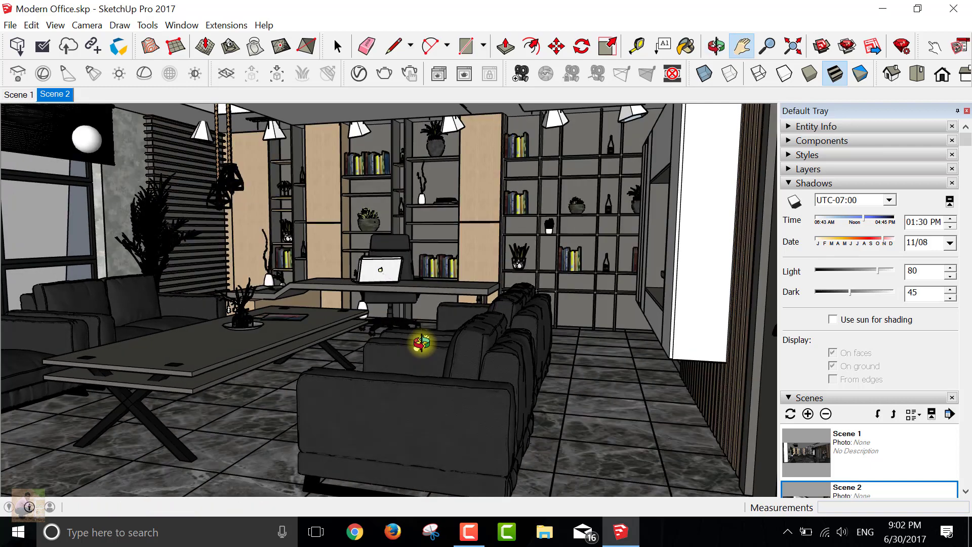
# Zoom out and pan to centre the desk and shelving wall in the view.
pyautogui.moveTo(326, 351)
pyautogui.mouseDown(button='middle')
pyautogui.moveTo(297, 354)
pyautogui.moveTo(331, 355)
pyautogui.mouseUp(button='middle')
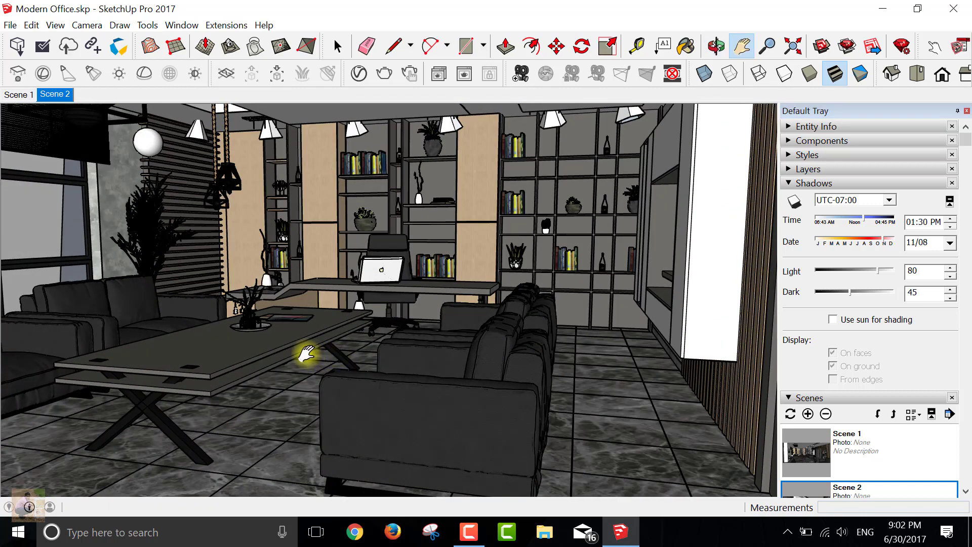
pyautogui.click(761, 46)
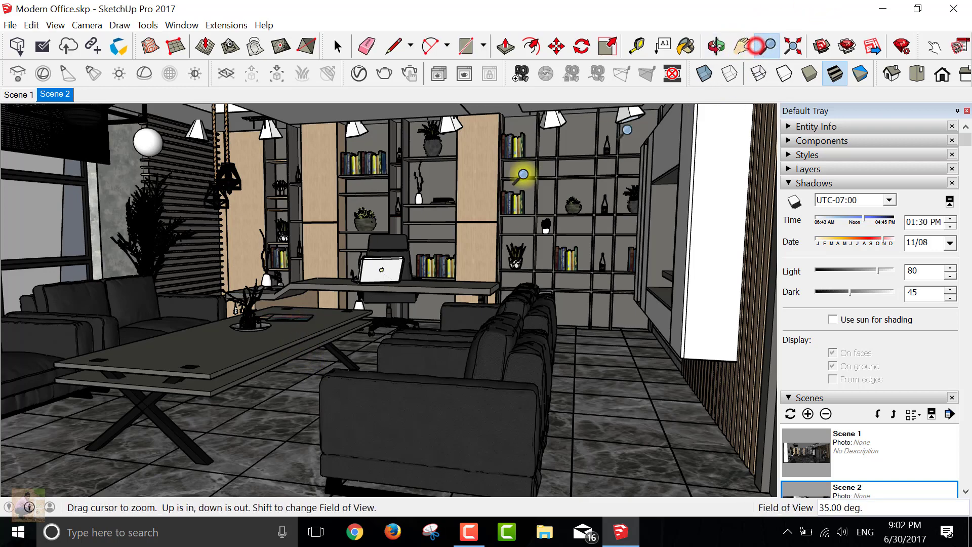
pyautogui.moveTo(371, 238); pyautogui.dragTo(382, 245)
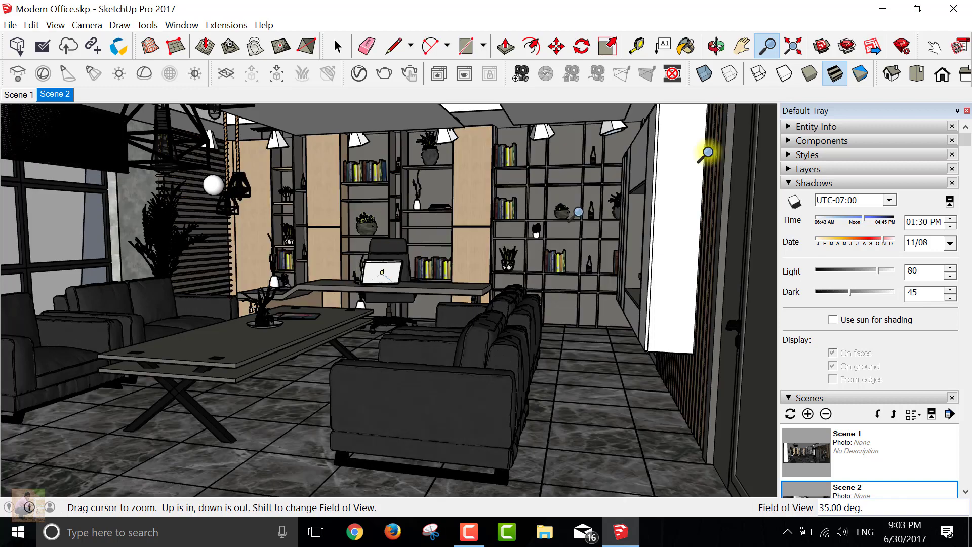
pyautogui.click(741, 46)
pyautogui.moveTo(508, 346); pyautogui.dragTo(539, 344)
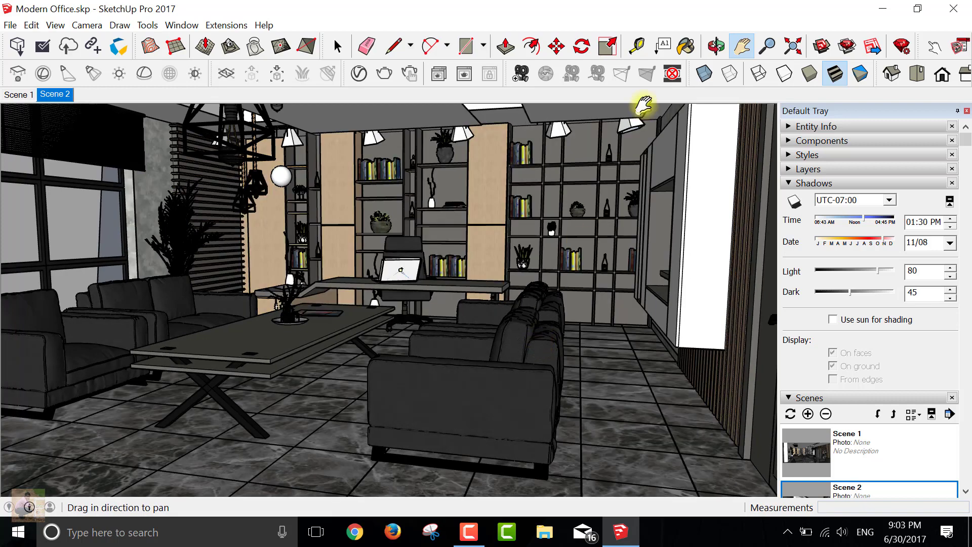
pyautogui.click(766, 46)
pyautogui.scroll(-3, 641, 190)
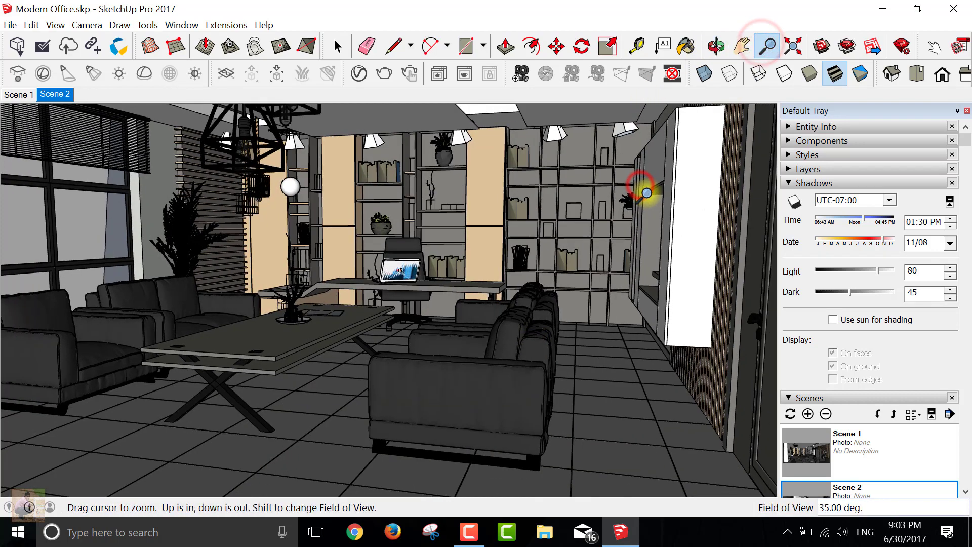
pyautogui.scroll(-2, 650, 194)
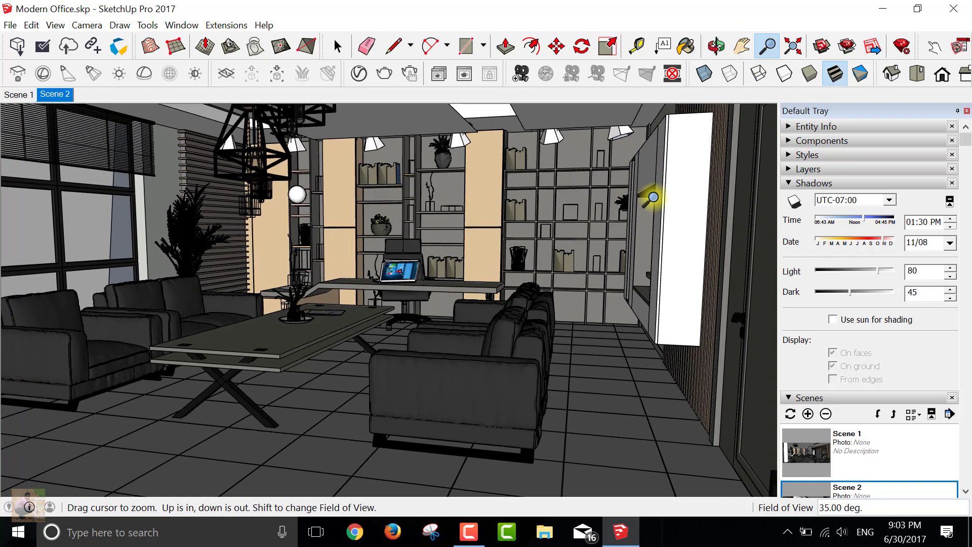
pyautogui.scroll(-1, 653, 195)
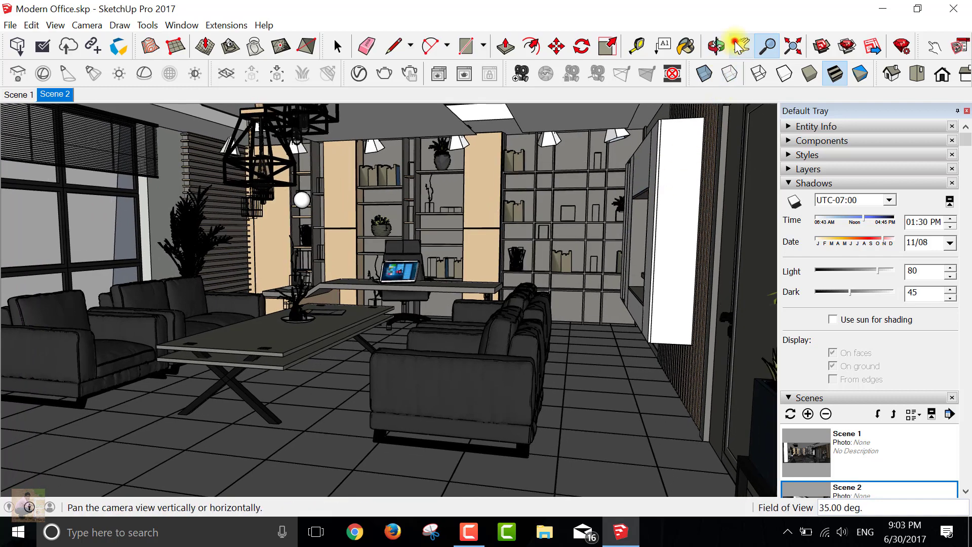
pyautogui.moveTo(654, 260); pyautogui.dragTo(673, 250)
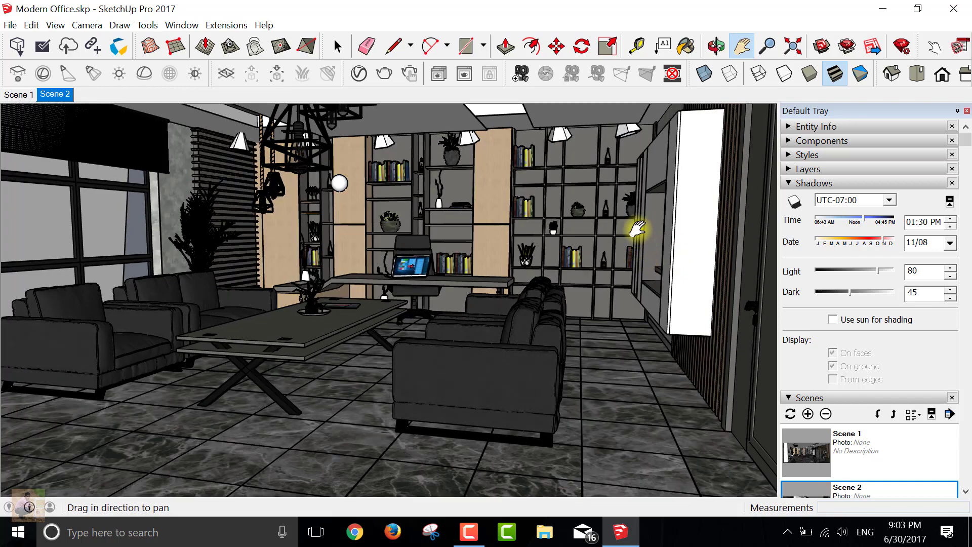
# Open the V-Ray Asset Editor and show its Lights list of IES and rectangle lights.
pyautogui.click(365, 80)
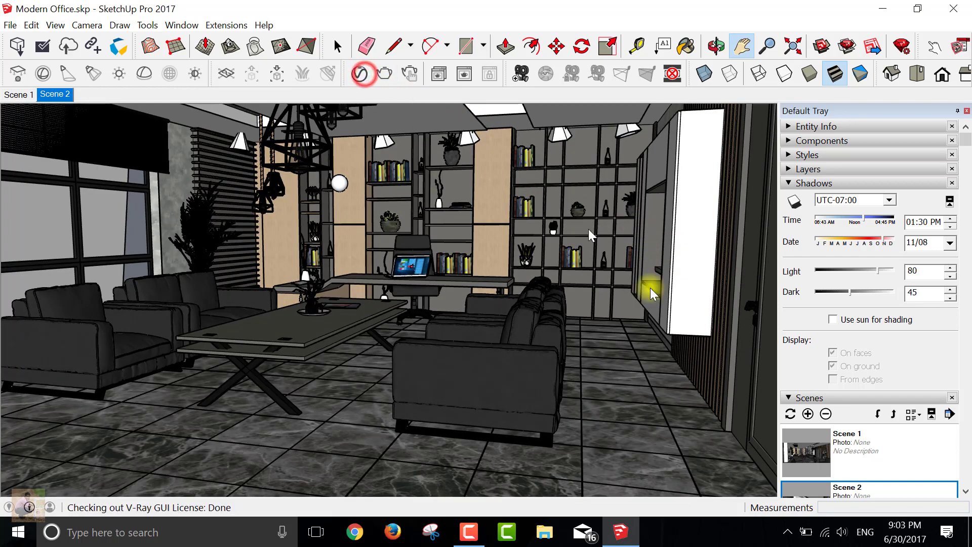
pyautogui.click(896, 421)
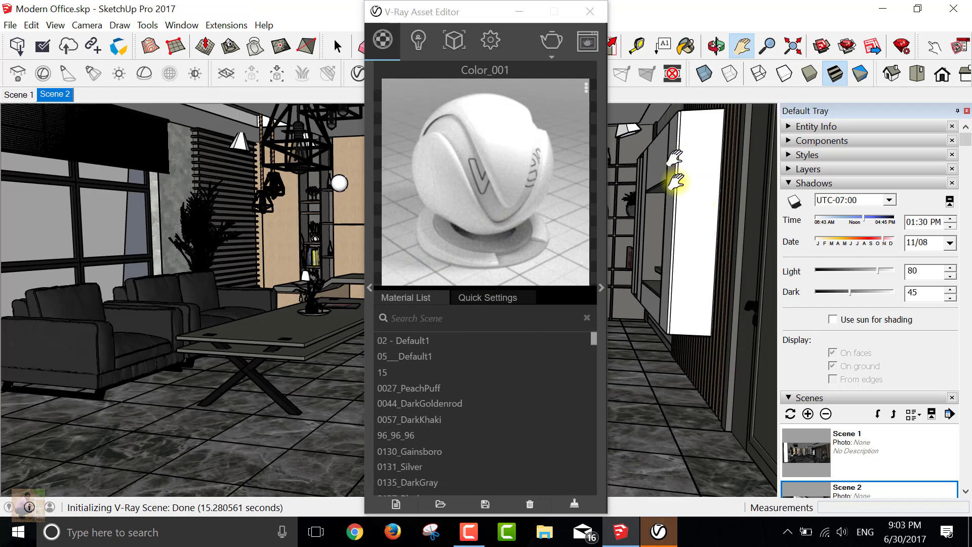
pyautogui.click(415, 41)
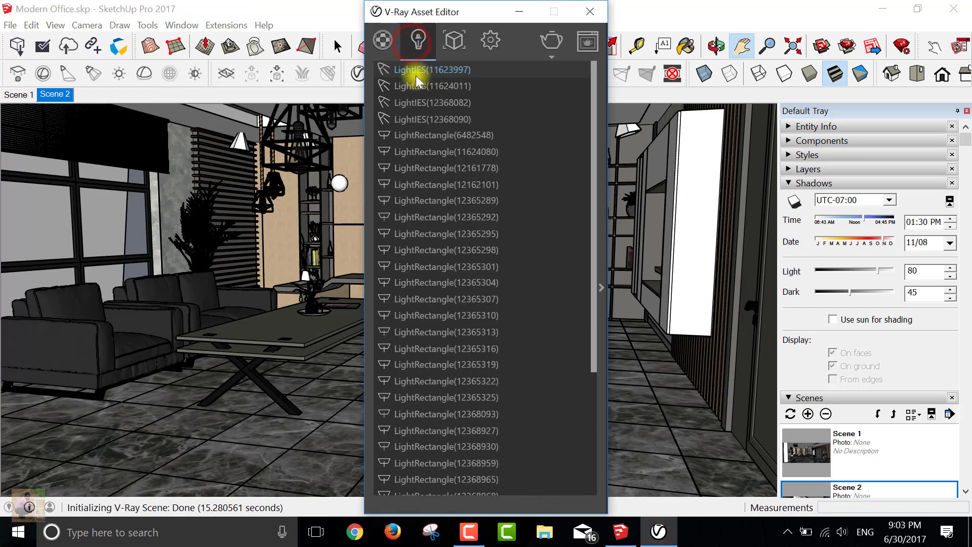
# Relink the first IES light to LTD_REFL_100M_WFL.ies from the Modern Office folder.
pyautogui.click(413, 70)
pyautogui.click(601, 287)
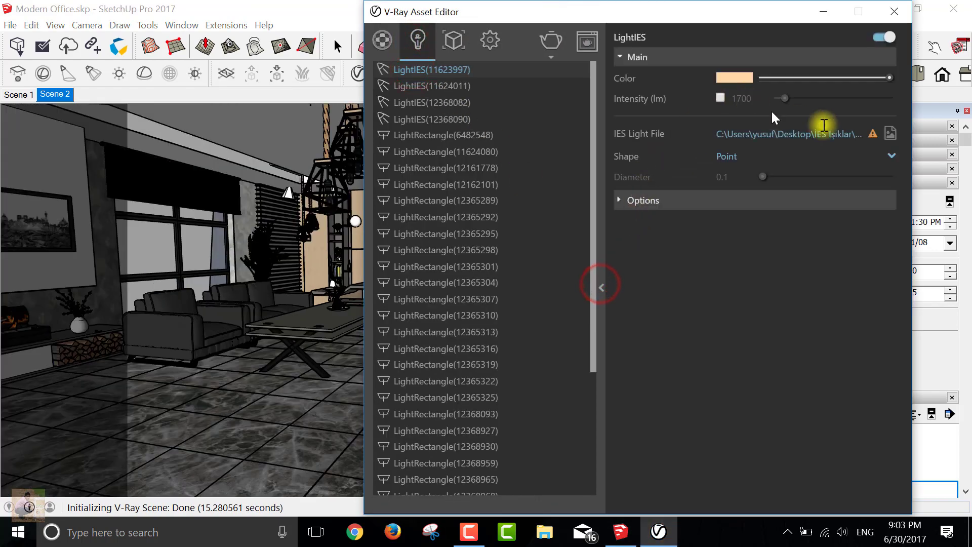
pyautogui.click(890, 133)
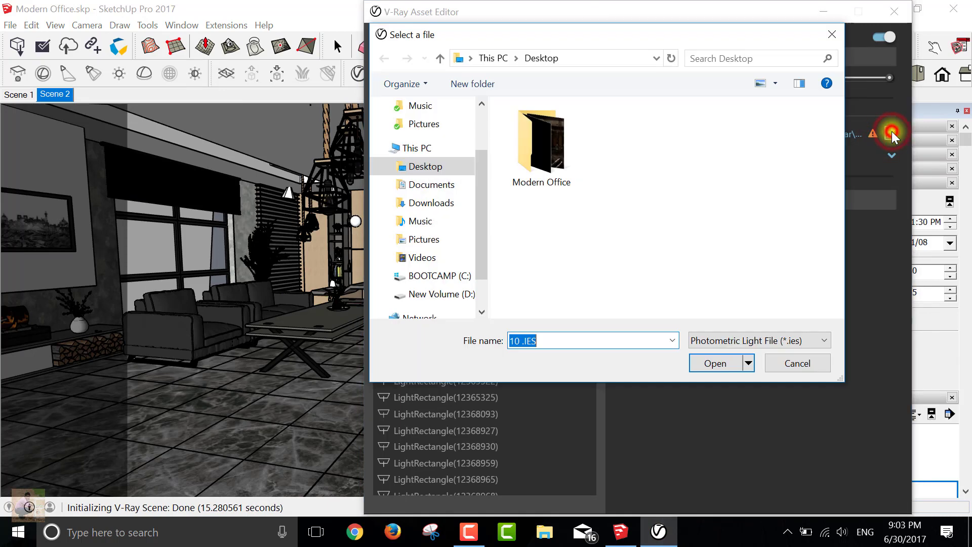
pyautogui.click(412, 295)
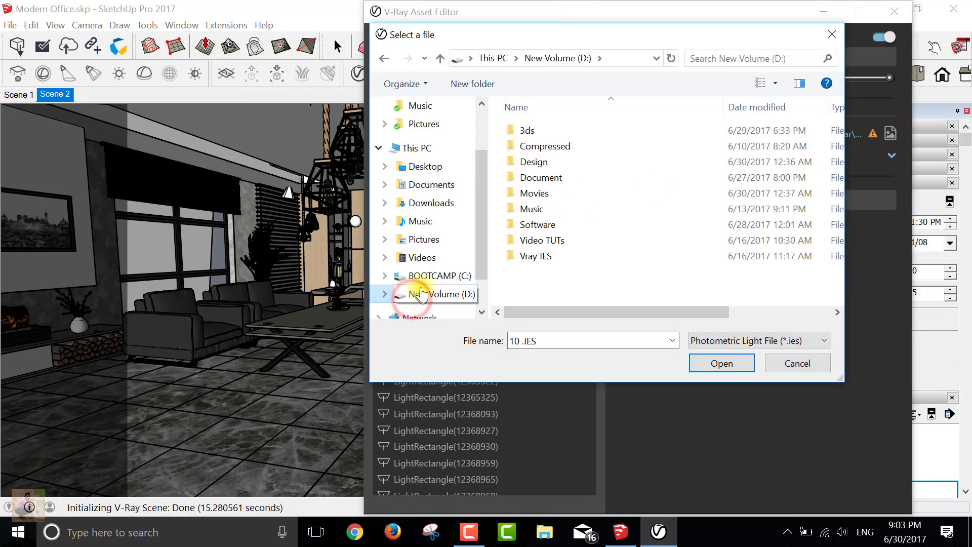
pyautogui.click(425, 166)
pyautogui.doubleClick(557, 152)
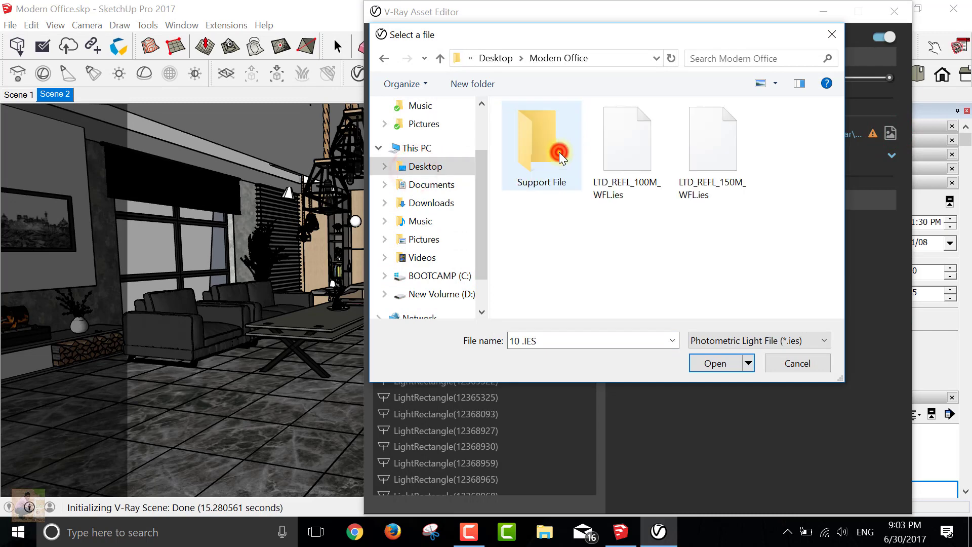
pyautogui.click(632, 146)
pyautogui.click(715, 363)
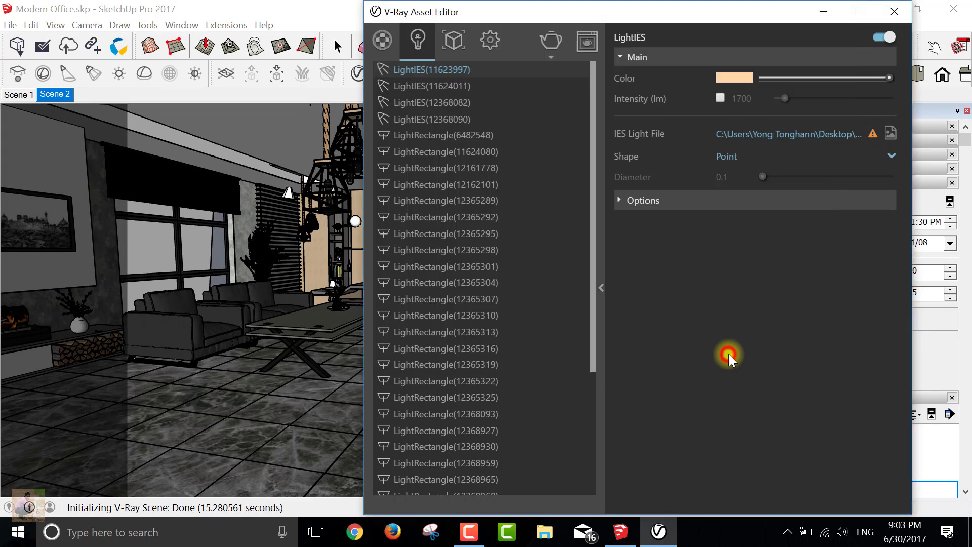
pyautogui.click(798, 134)
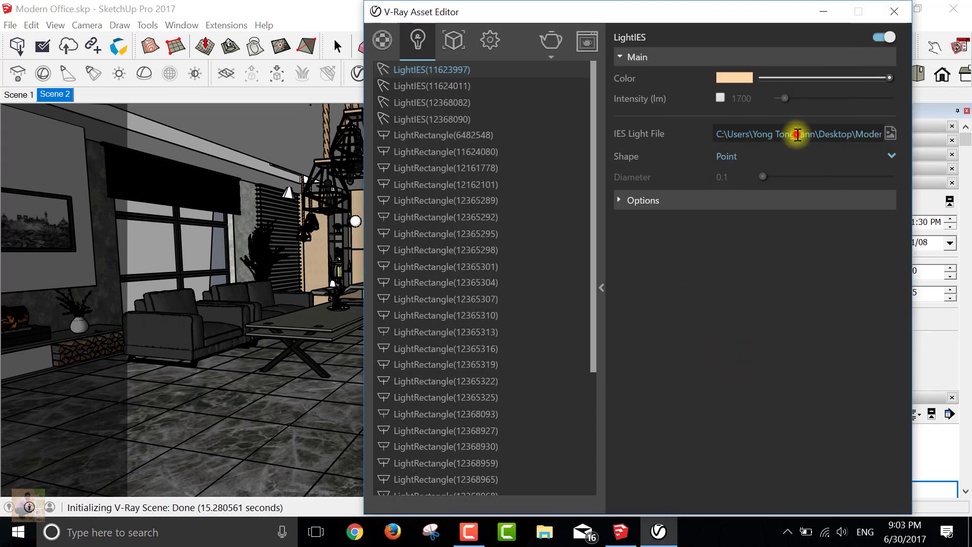
# Relink LightIES(11624011) to the LTD_REFL_150M_WFL.ies profile.
pyautogui.click(450, 85)
pyautogui.click(824, 133)
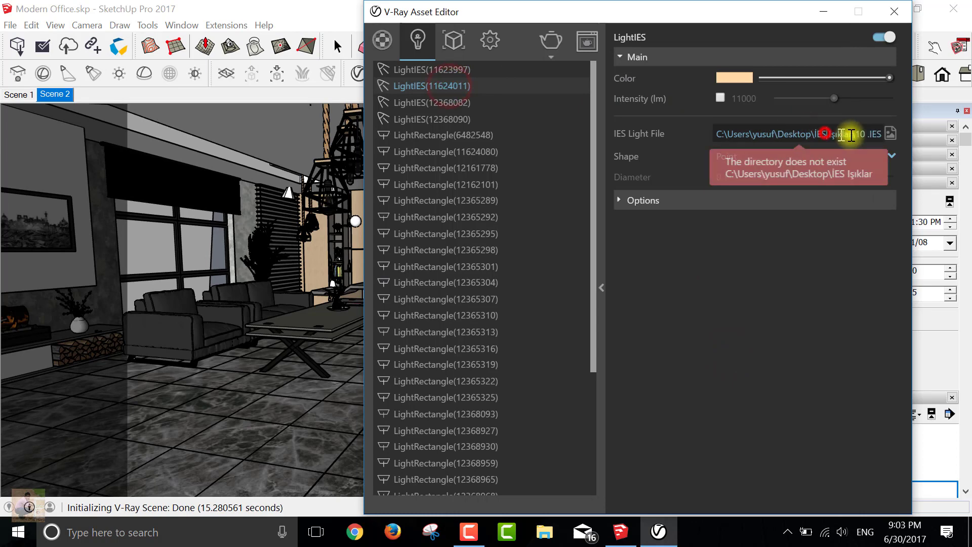
pyautogui.click(890, 134)
pyautogui.click(737, 161)
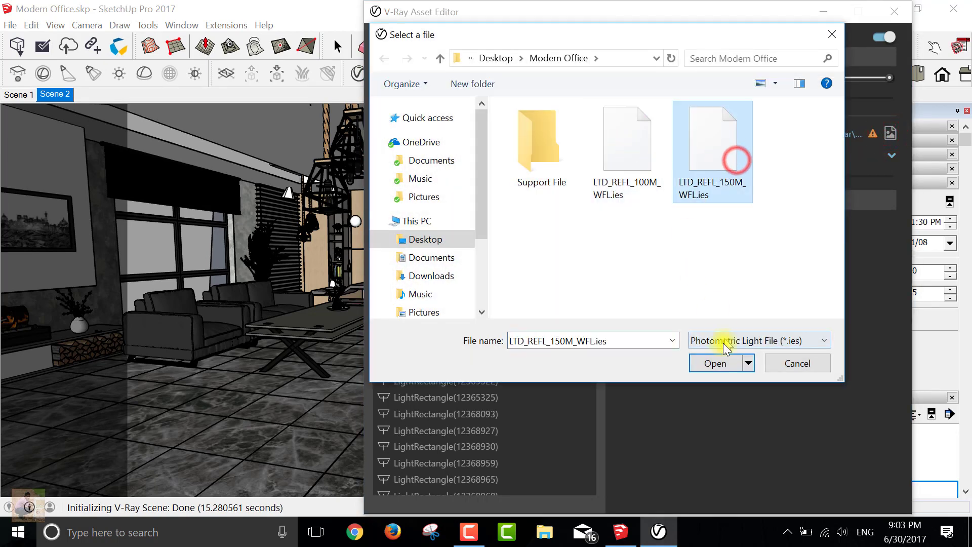
pyautogui.click(723, 358)
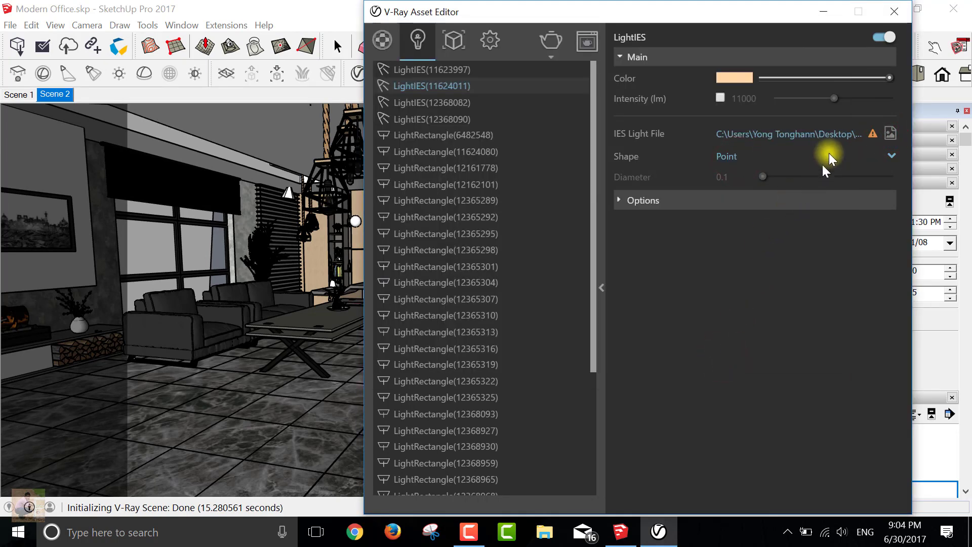
pyautogui.click(840, 131)
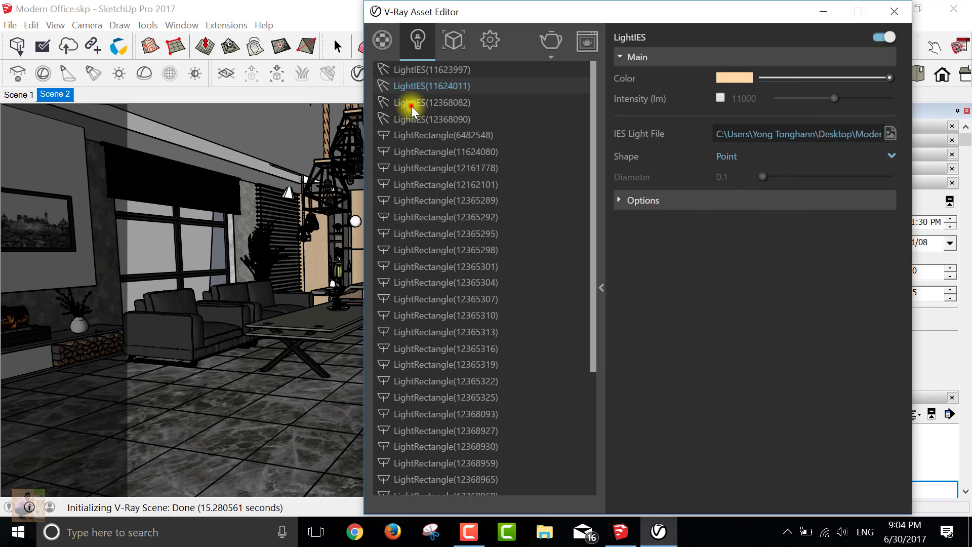
# Relink LightIES(12368082) to LTD_REFL_100M_WFL.ies and LightIES(12368090) to LTD_REFL_150M_WFL.ies.
pyautogui.click(415, 102)
pyautogui.click(890, 135)
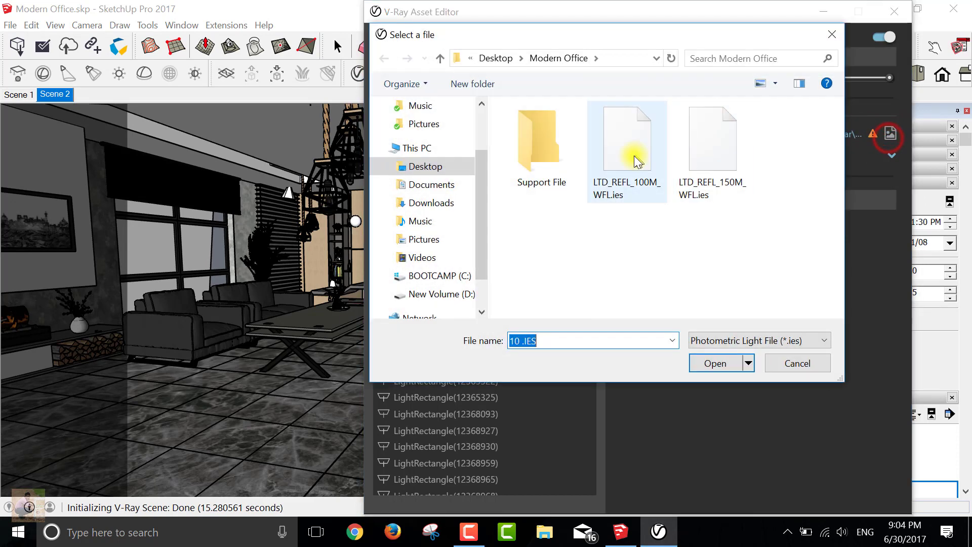
pyautogui.click(628, 154)
pyautogui.click(707, 361)
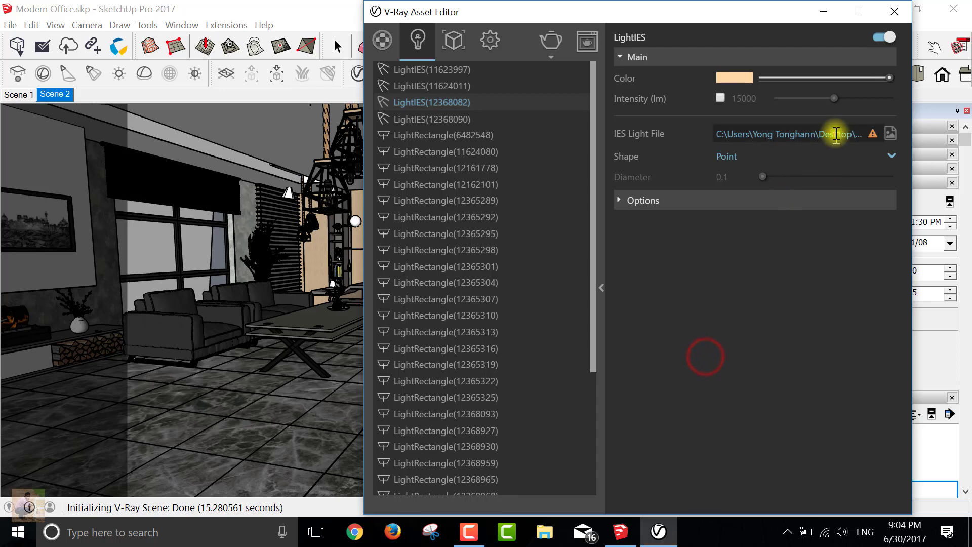
pyautogui.click(816, 281)
pyautogui.click(430, 120)
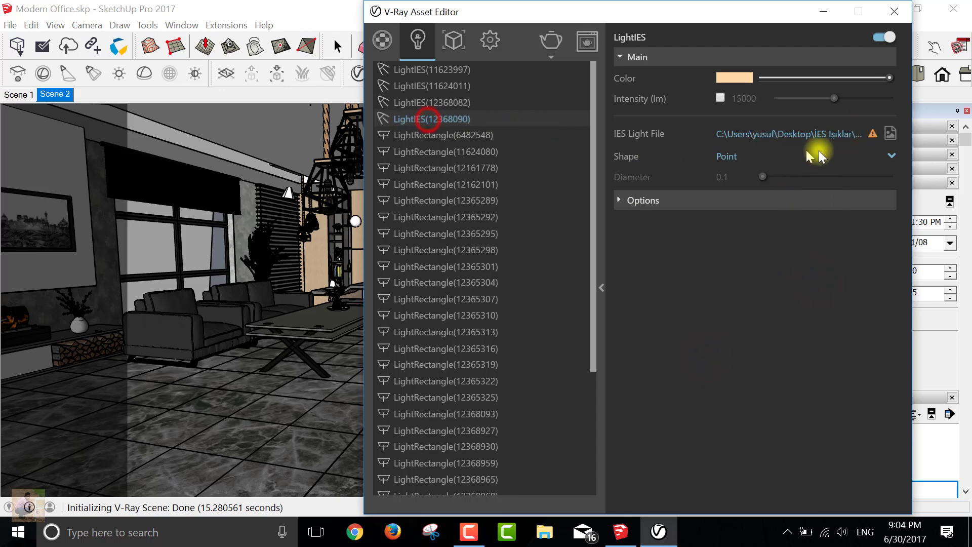
pyautogui.click(892, 133)
pyautogui.click(676, 178)
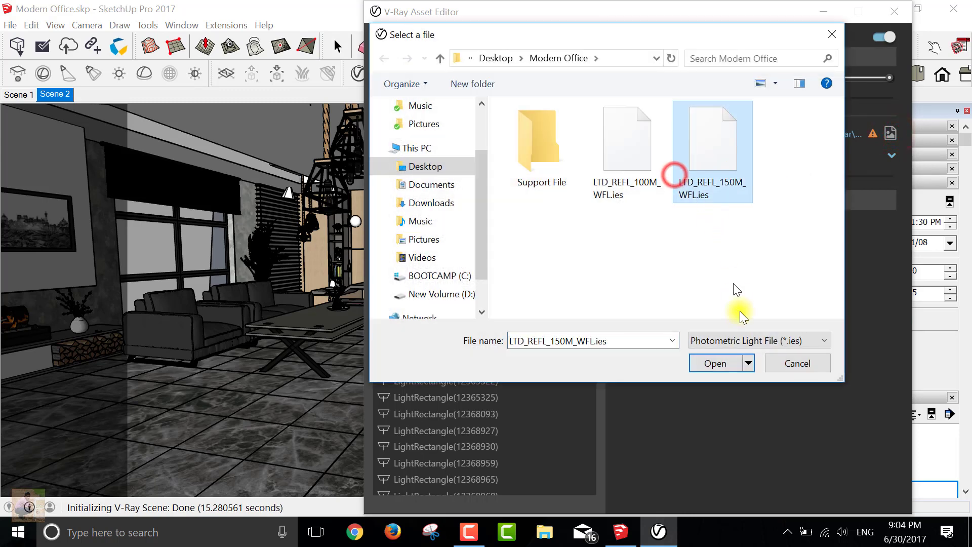
pyautogui.click(715, 363)
pyautogui.click(458, 135)
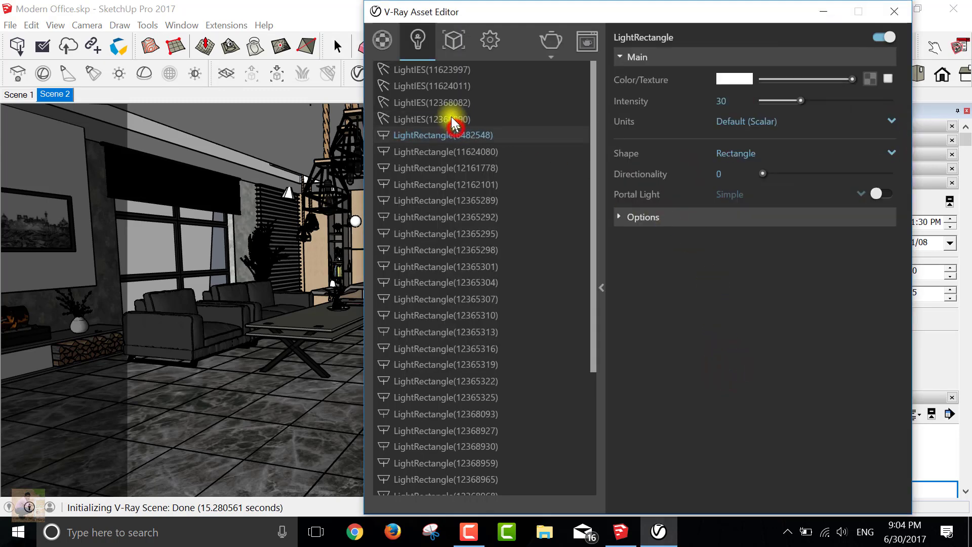
pyautogui.click(445, 106)
pyautogui.click(446, 121)
# Verify the relinked IES paths, check the rectangle lights, and view the SunLight settings.
pyautogui.click(807, 134)
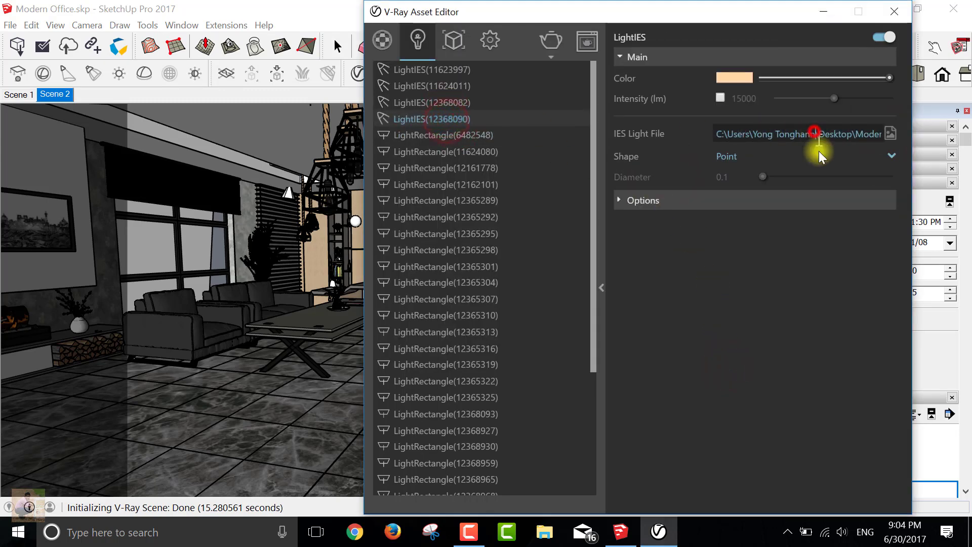
pyautogui.click(781, 266)
pyautogui.click(424, 85)
pyautogui.click(459, 152)
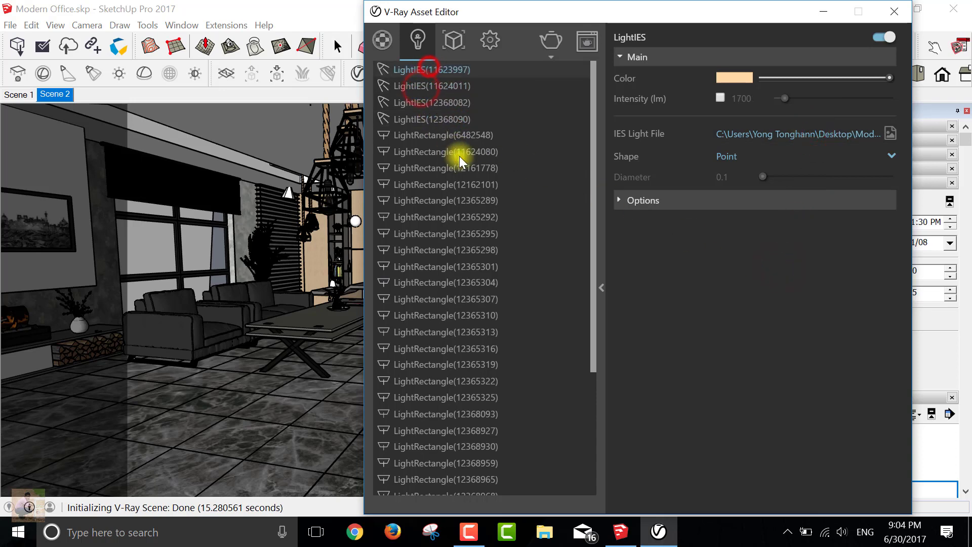
pyautogui.scroll(-5, 456, 223)
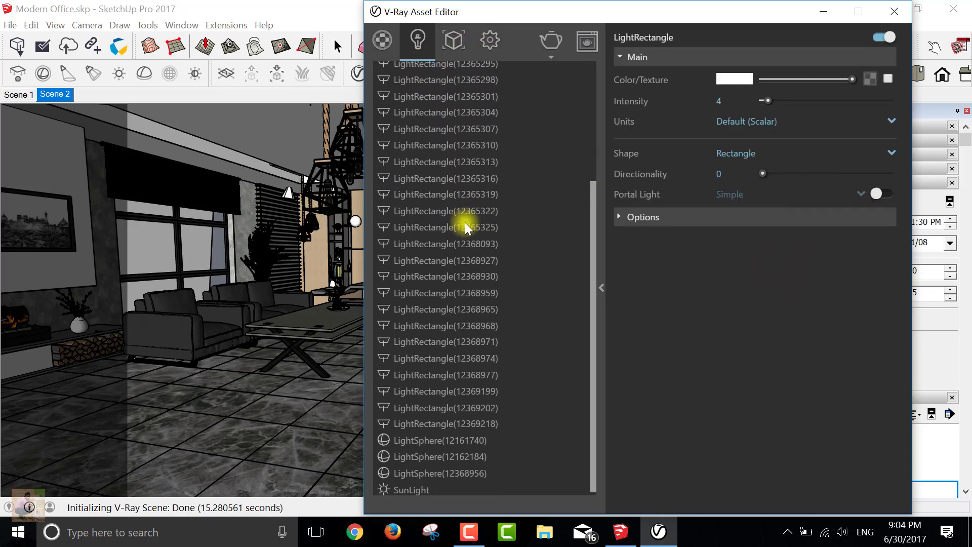
pyautogui.click(398, 489)
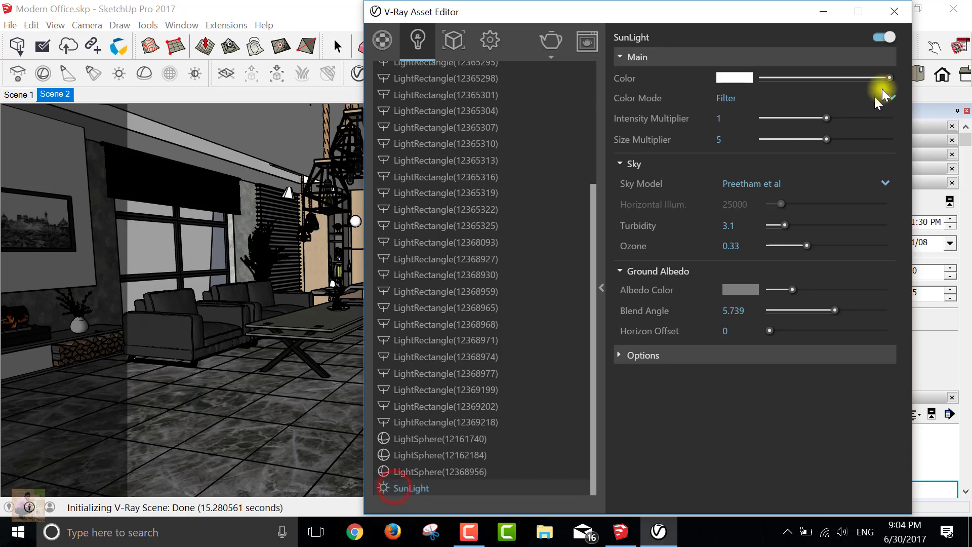
# Set the V-Ray Render Output aspect ratio to 16:9 Widescreen, giving 2731×1536.
pyautogui.click(478, 45)
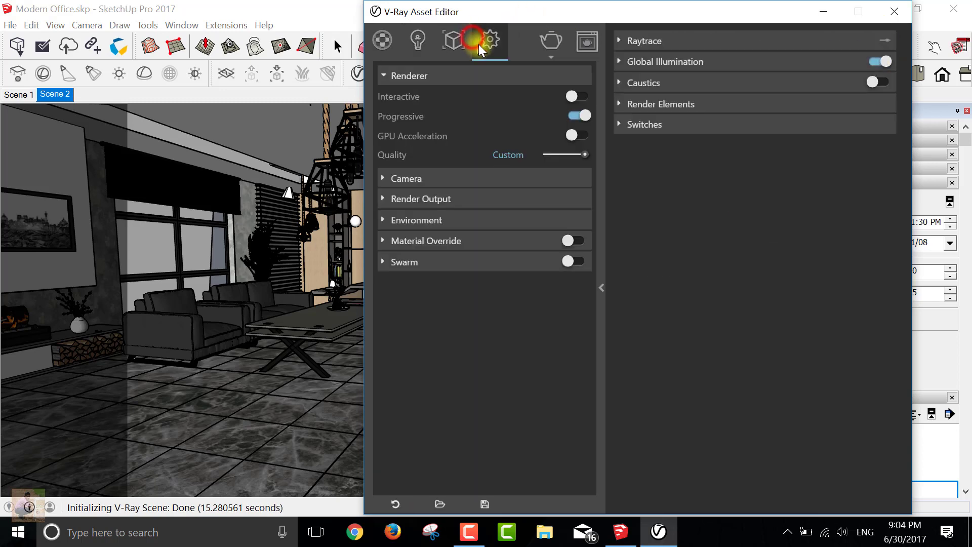
pyautogui.click(446, 199)
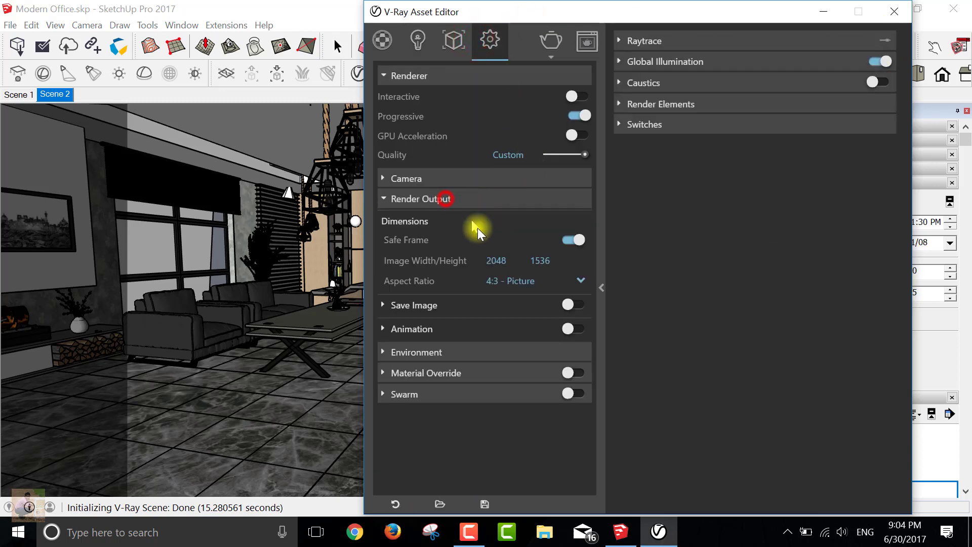
pyautogui.click(523, 280)
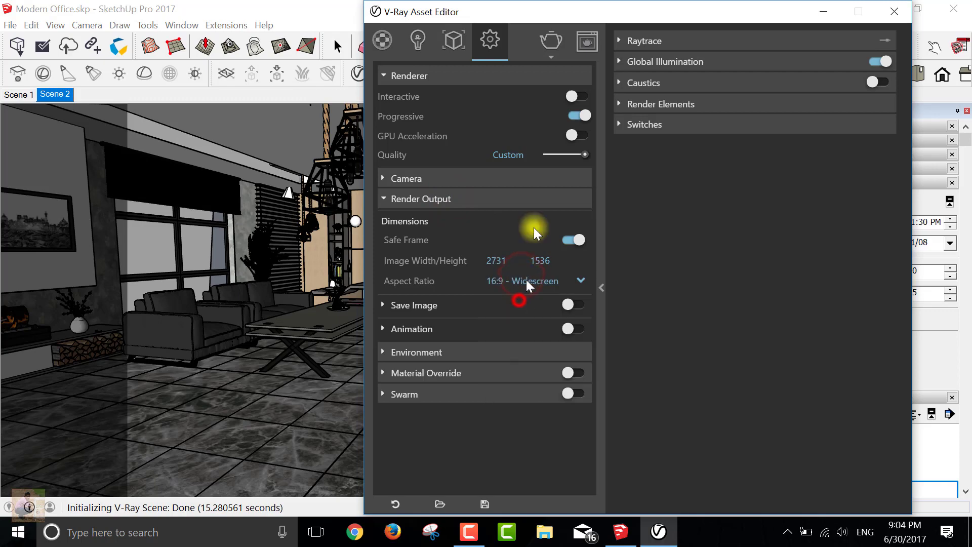
pyautogui.moveTo(571, 12)
pyautogui.mouseDown()
pyautogui.moveTo(607, 99)
pyautogui.moveTo(836, 380)
pyautogui.moveTo(966, 34)
pyautogui.mouseUp()
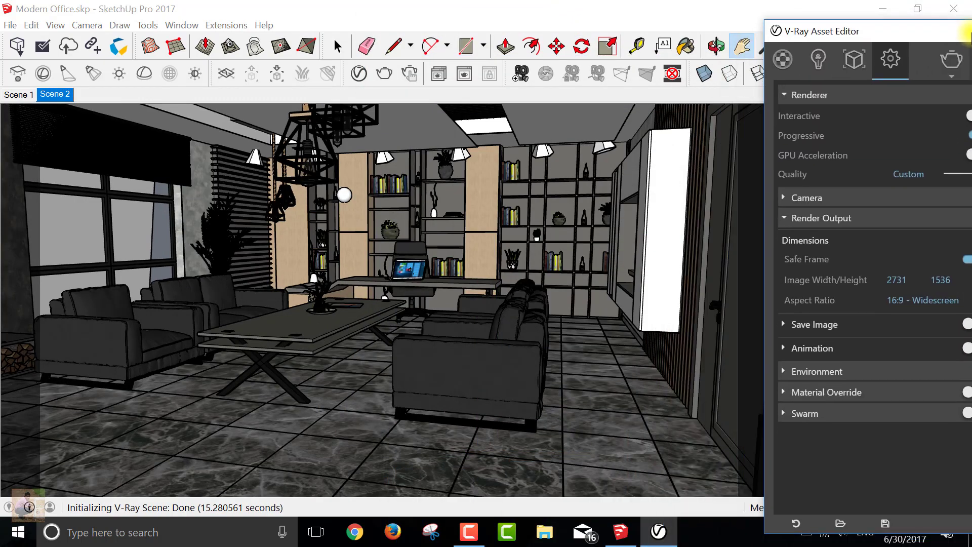
# Pan the office camera left and move the V-Ray settings window off the model view.
pyautogui.moveTo(506, 230); pyautogui.dragTo(492, 234)
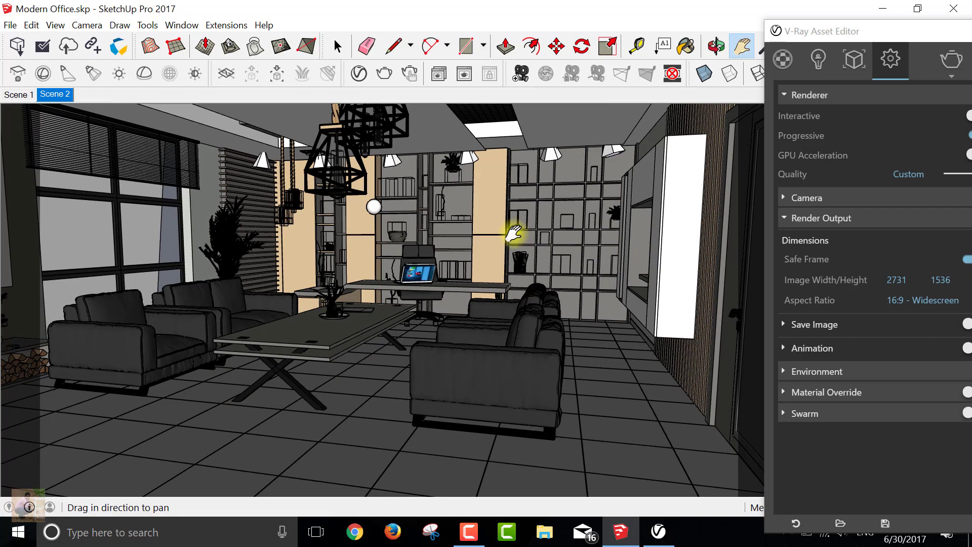
pyautogui.moveTo(513, 233); pyautogui.dragTo(475, 212)
pyautogui.press('o')
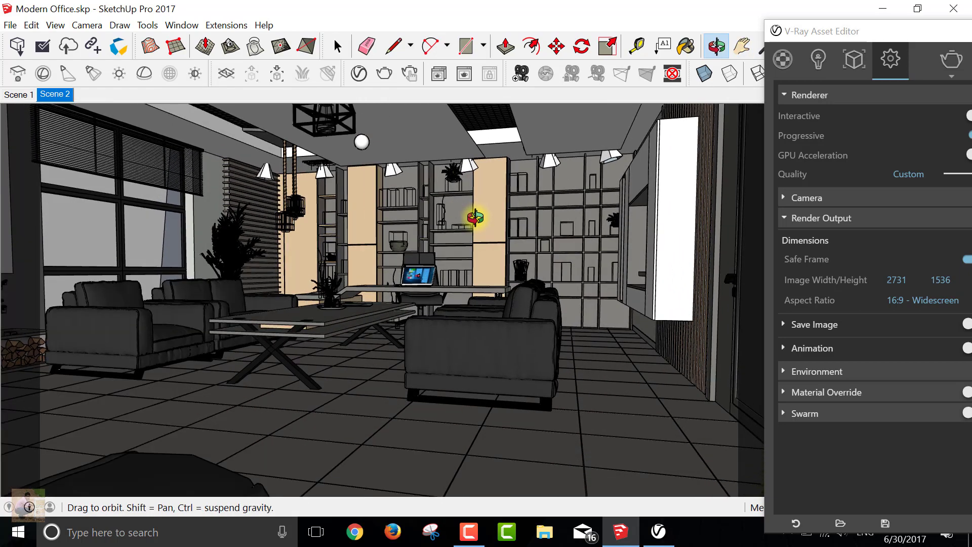
pyautogui.press('h')
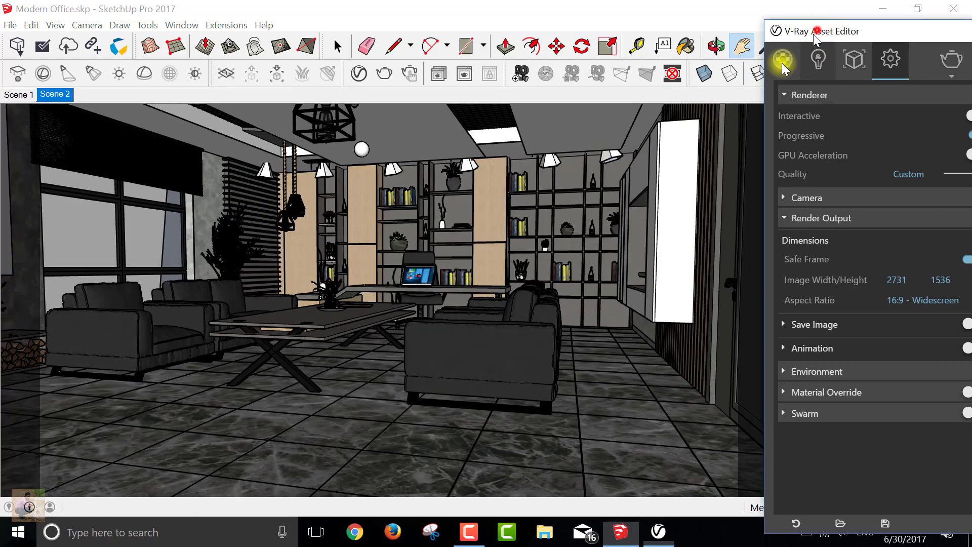
pyautogui.moveTo(817, 30)
pyautogui.mouseDown()
pyautogui.moveTo(1, 405)
pyautogui.moveTo(2, 459)
pyautogui.mouseUp()
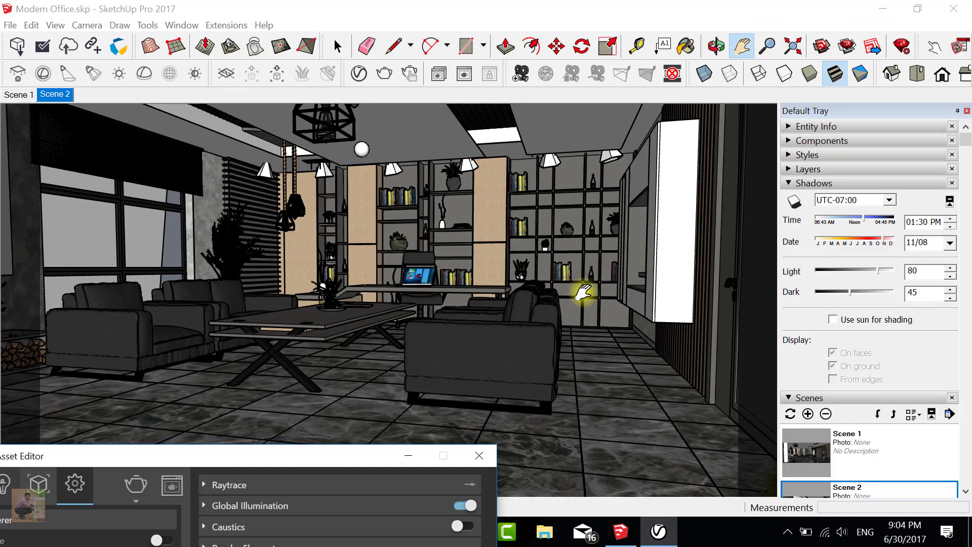
# Zoom, pan and orbit so the ceiling lamp fits the widescreen frame, then restore the settings window.
pyautogui.click(766, 45)
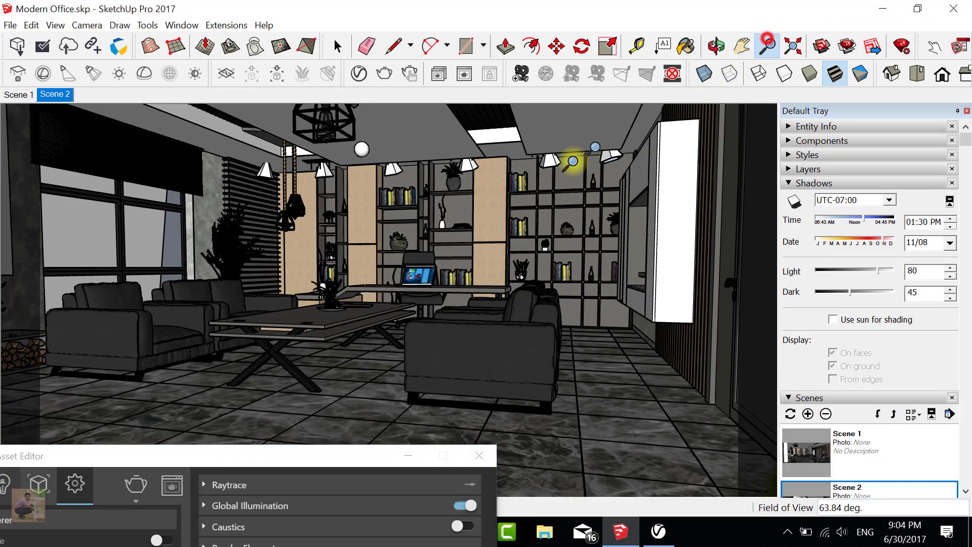
pyautogui.moveTo(546, 181); pyautogui.dragTo(545, 180)
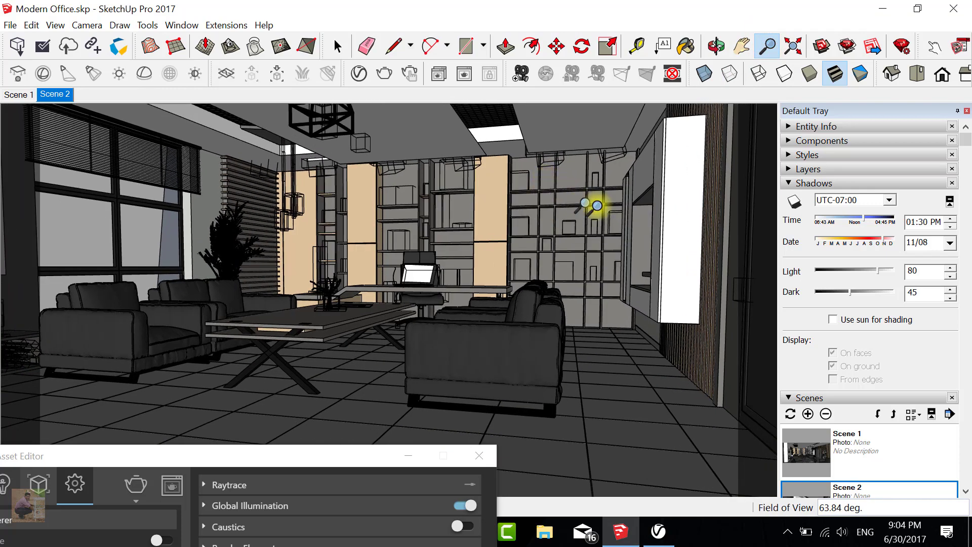
pyautogui.click(742, 49)
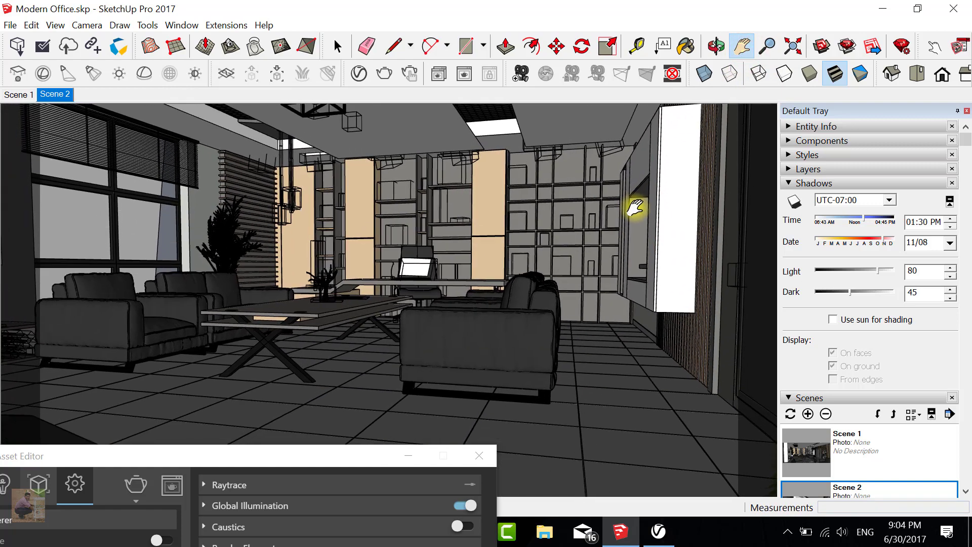
pyautogui.click(666, 234)
pyautogui.moveTo(664, 240); pyautogui.dragTo(659, 268)
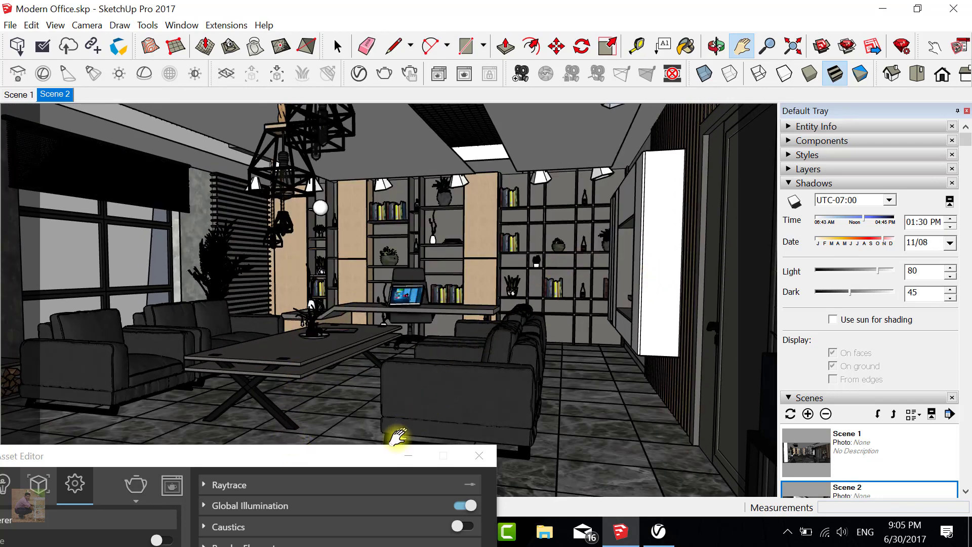
pyautogui.moveTo(329, 455); pyautogui.dragTo(439, 519)
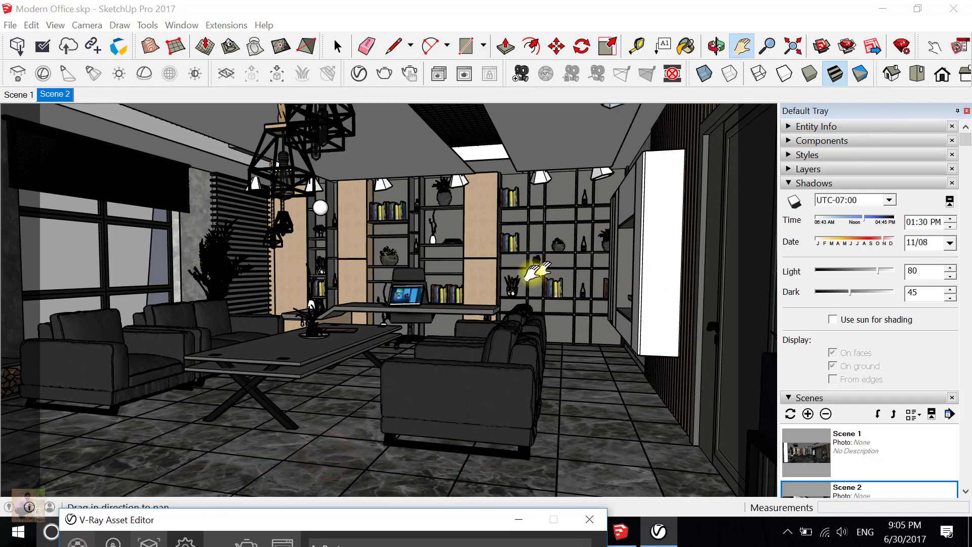
pyautogui.moveTo(506, 276)
pyautogui.mouseDown(button='middle')
pyautogui.moveTo(492, 276)
pyautogui.moveTo(538, 260)
pyautogui.moveTo(523, 268)
pyautogui.mouseUp(button='middle')
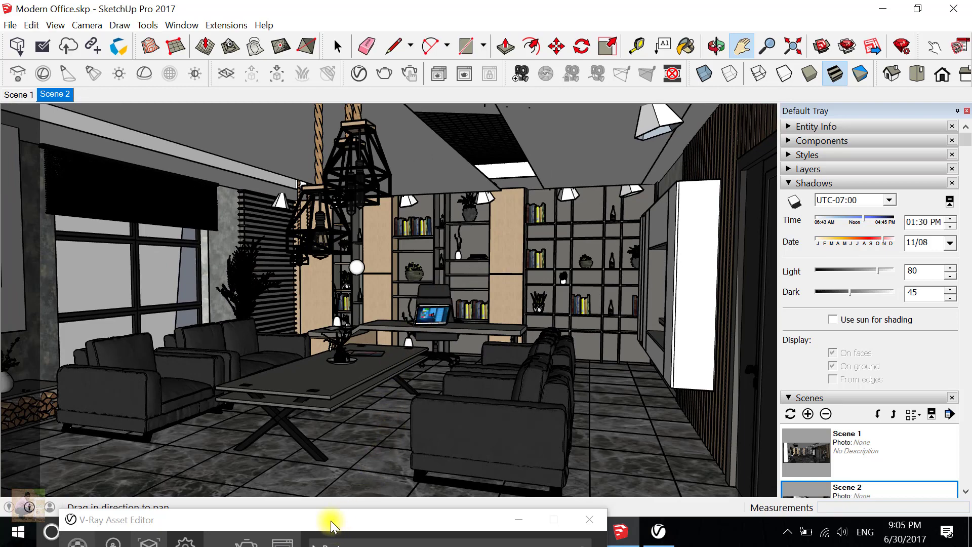
pyautogui.moveTo(331, 521)
pyautogui.mouseDown()
pyautogui.moveTo(581, 86)
pyautogui.moveTo(587, 31)
pyautogui.moveTo(597, 29)
pyautogui.mouseUp()
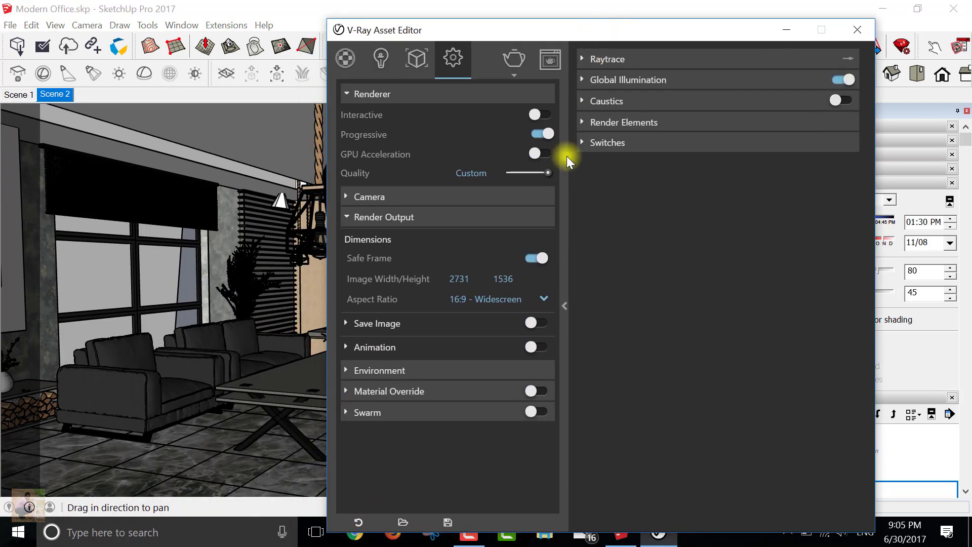
# Set the render size to 1280×720 and enable Save Image to the Desktop as 'Me R'.
pyautogui.click(458, 273)
pyautogui.write('1280')
pyautogui.click(508, 278)
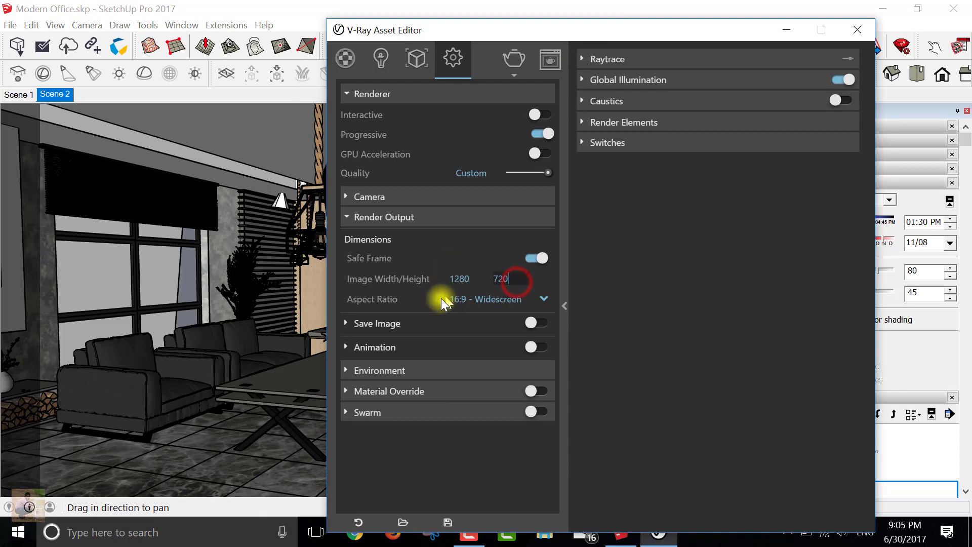
pyautogui.click(417, 323)
pyautogui.click(541, 323)
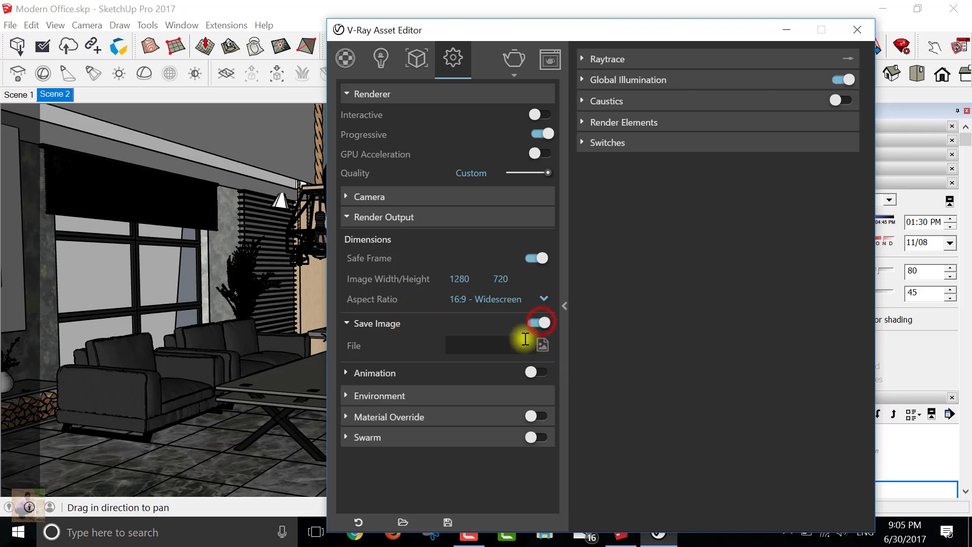
pyautogui.click(543, 344)
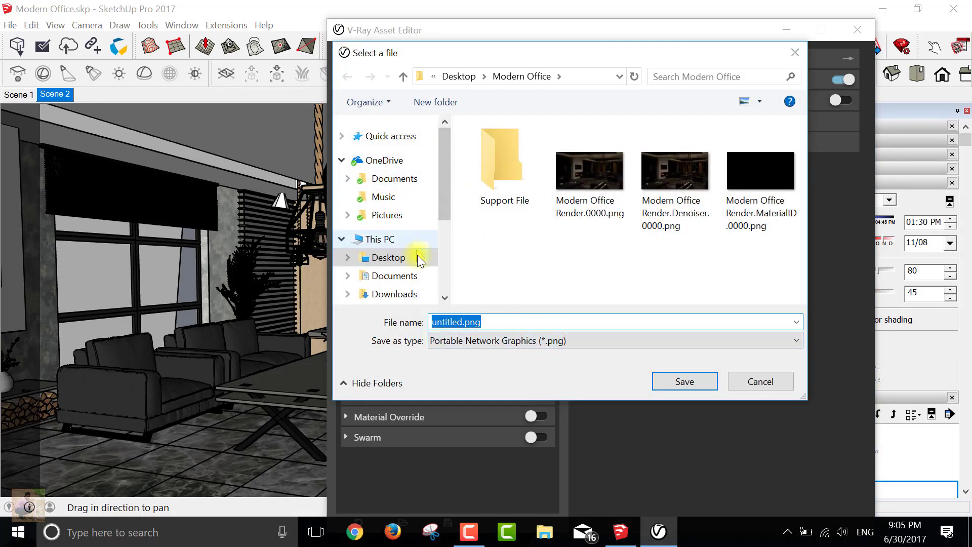
pyautogui.click(412, 259)
pyautogui.doubleClick(500, 320)
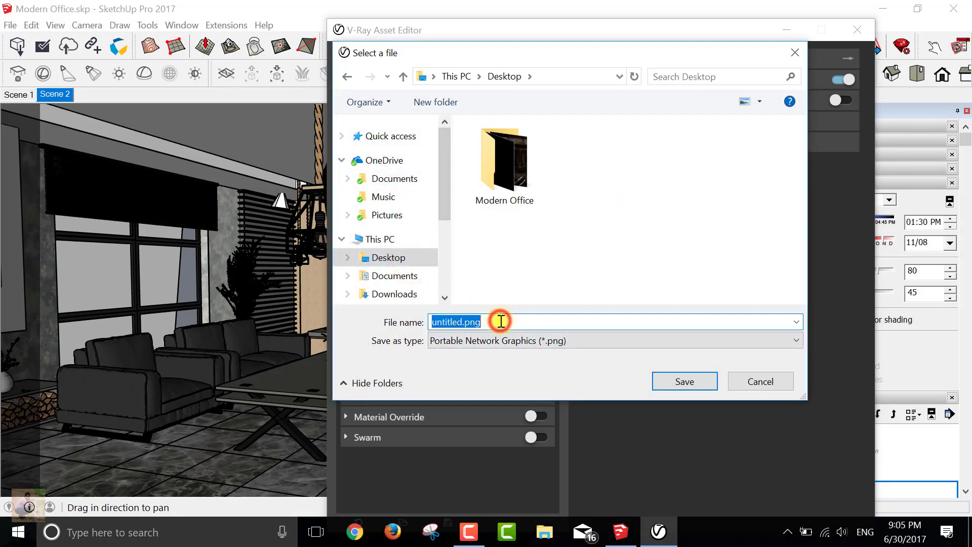
pyautogui.write('Modern Offic')
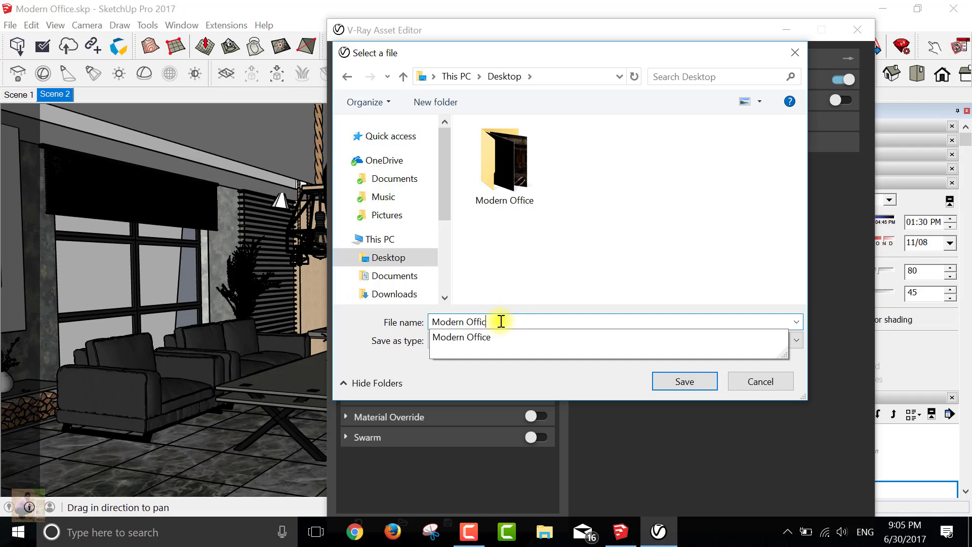
pyautogui.write('e Render')
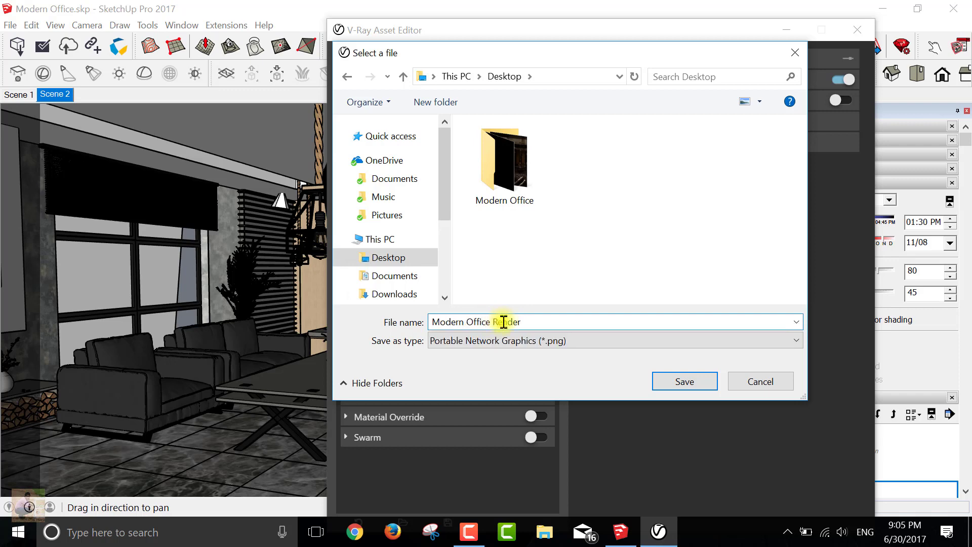
pyautogui.click(687, 384)
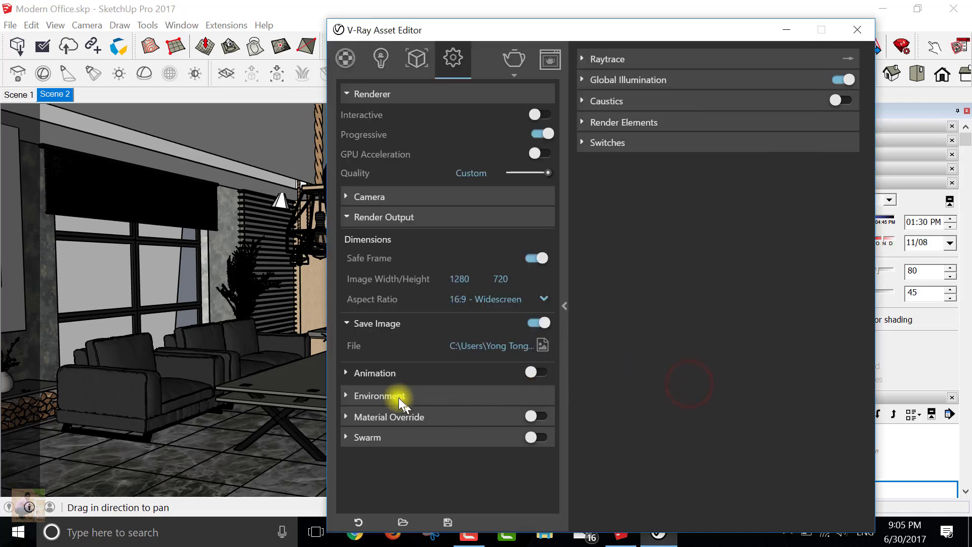
# Expand the Environment and Environment Overrides sections of the render settings.
pyautogui.click(398, 397)
pyautogui.click(402, 443)
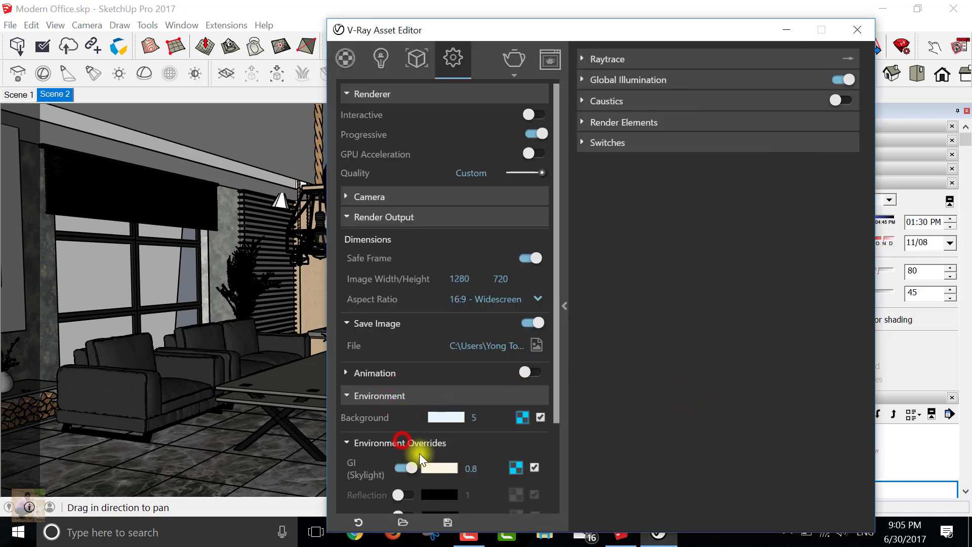
pyautogui.moveTo(512, 30)
pyautogui.mouseDown()
pyautogui.moveTo(583, 6)
pyautogui.moveTo(581, 19)
pyautogui.mouseUp()
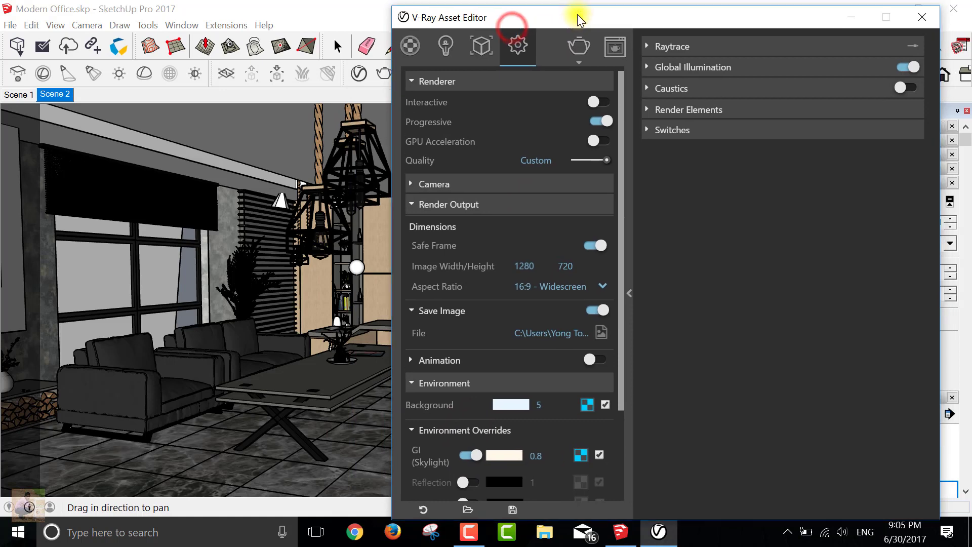
# Keep Irradiance map and Light cache for GI and set Light Cache Subdivs to 800.
pyautogui.click(698, 66)
pyautogui.click(763, 89)
pyautogui.click(771, 109)
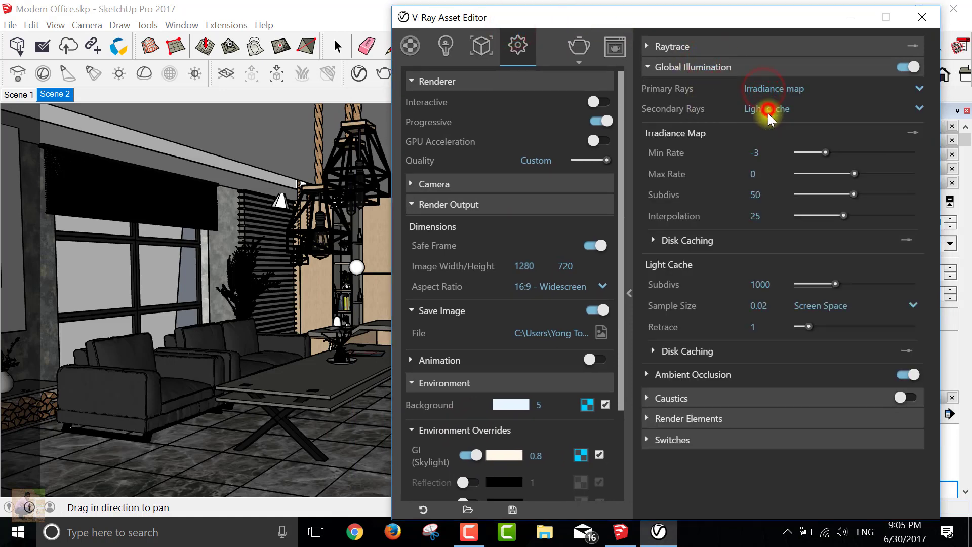
pyautogui.click(769, 170)
pyautogui.write('800')
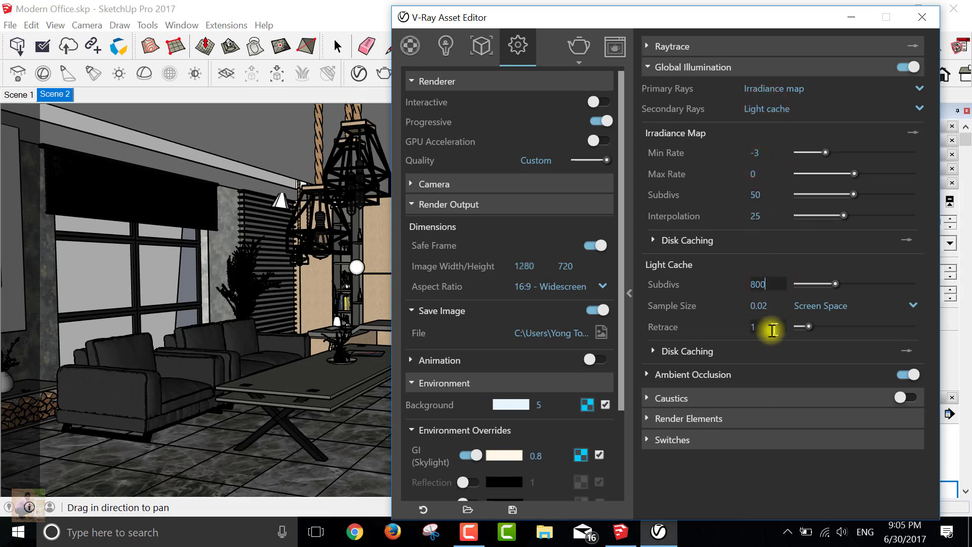
pyautogui.click(767, 305)
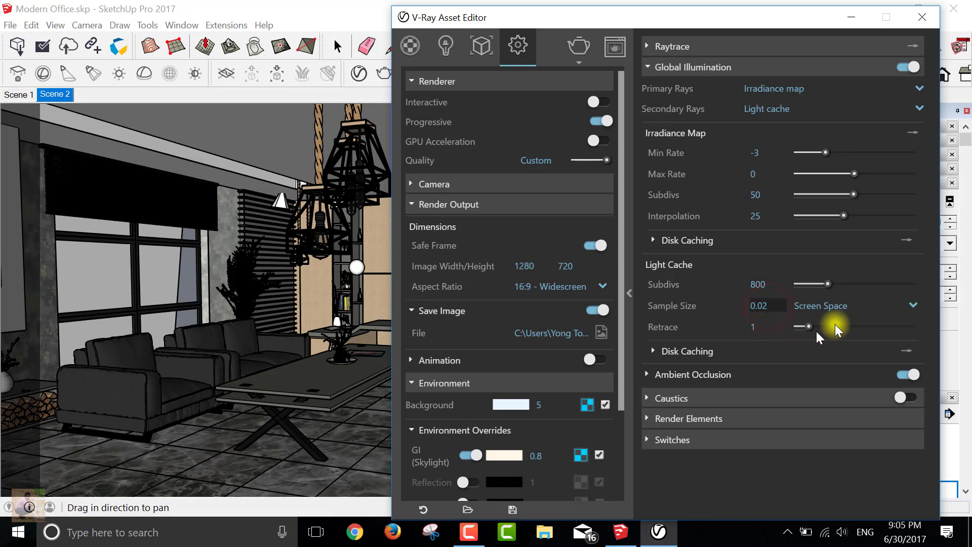
pyautogui.click(842, 309)
pyautogui.click(876, 305)
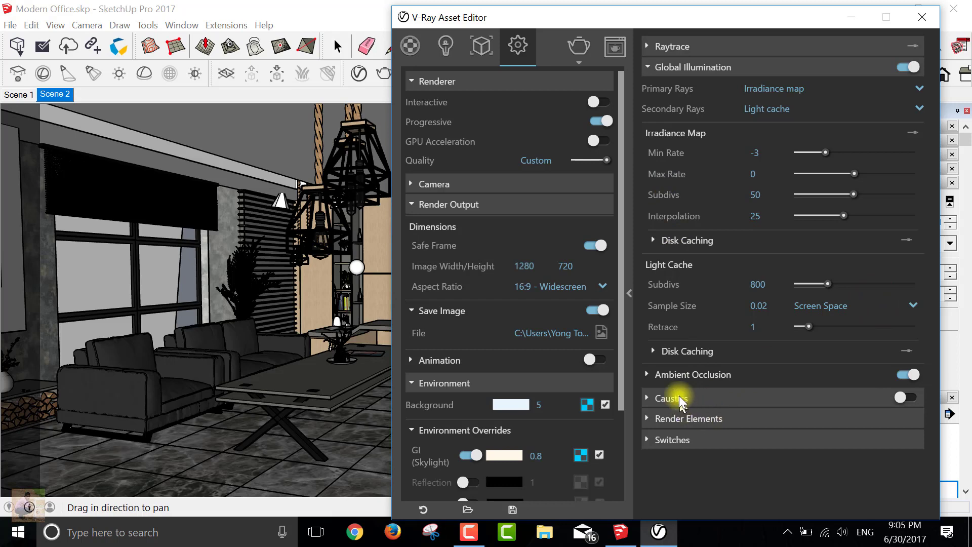
# Add a Denoiser render element and start the V-Ray render.
pyautogui.click(688, 418)
pyautogui.click(808, 447)
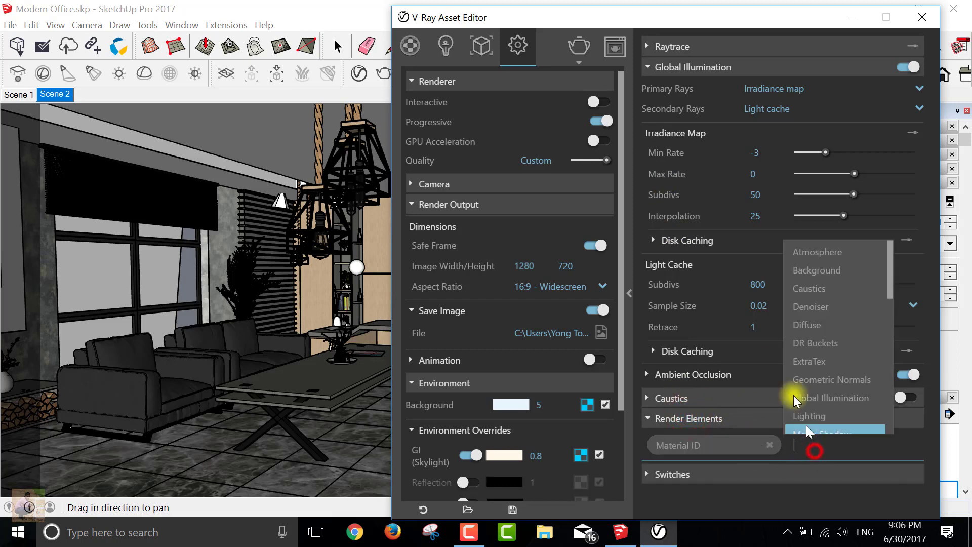
pyautogui.click(809, 307)
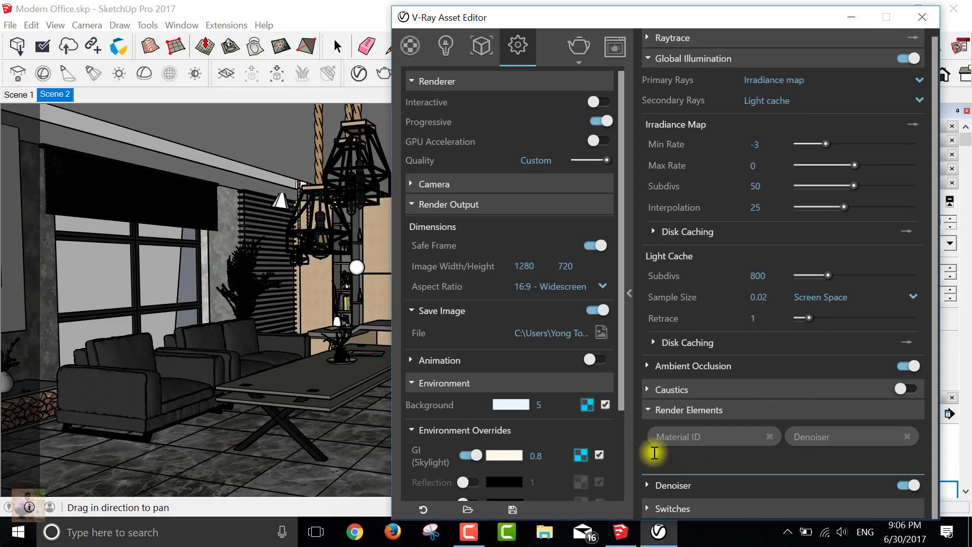
pyautogui.click(653, 408)
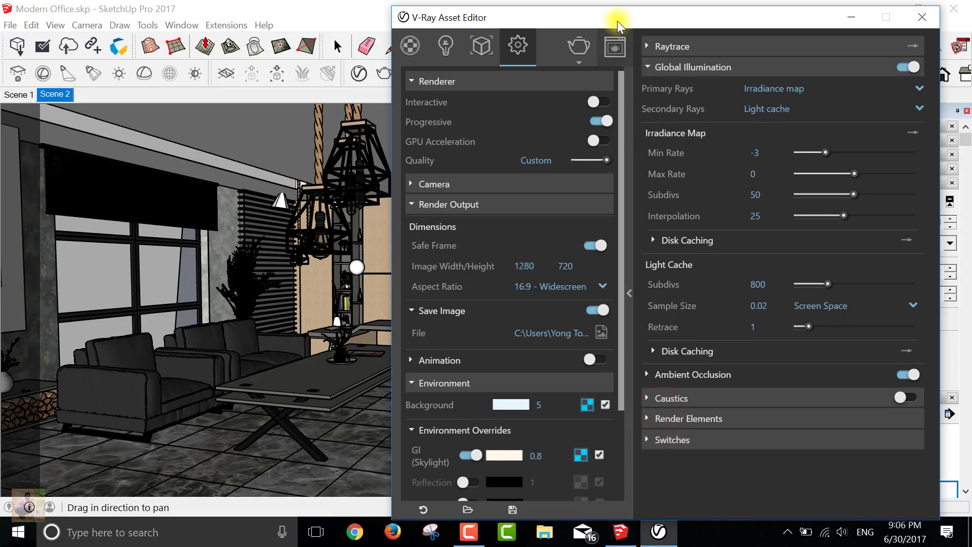
pyautogui.moveTo(617, 20); pyautogui.dragTo(630, 20)
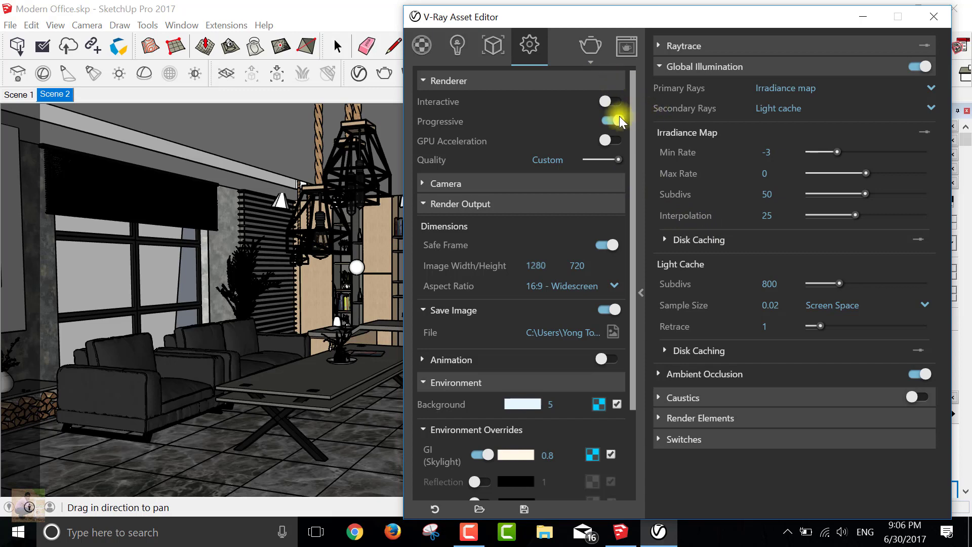
pyautogui.click(592, 43)
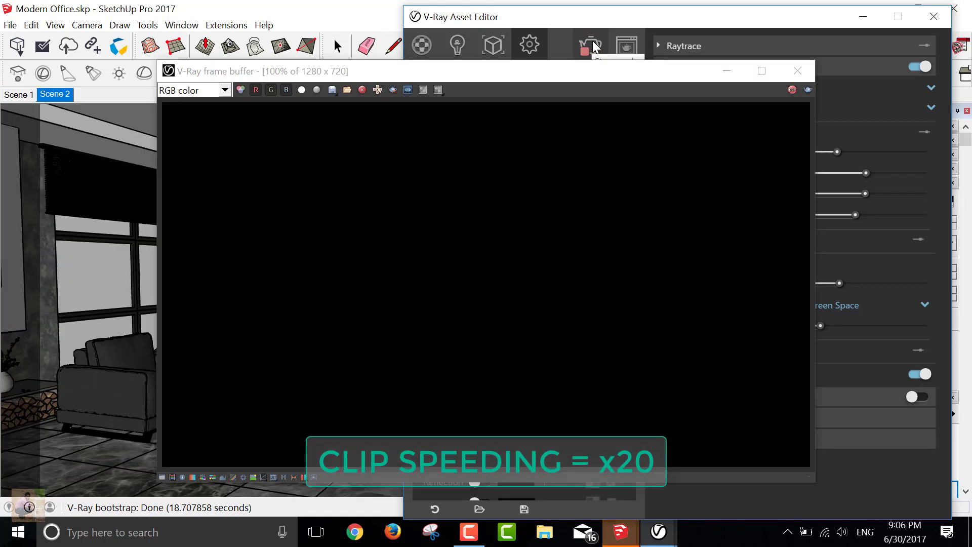
# Move the V-Ray frame buffer to the top-left and stretch it down to the taskbar while rendering.
pyautogui.moveTo(465, 71); pyautogui.dragTo(336, 28)
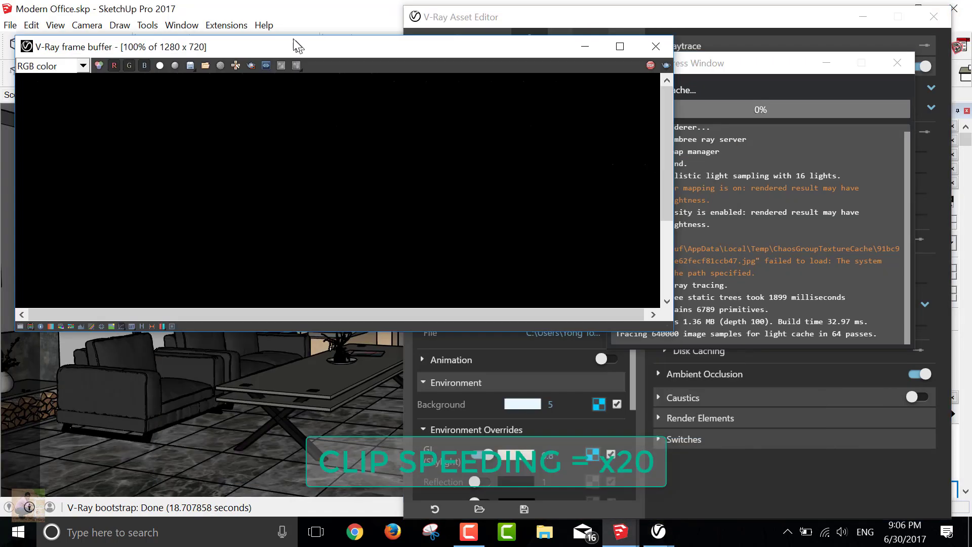
pyautogui.moveTo(402, 337); pyautogui.dragTo(401, 534)
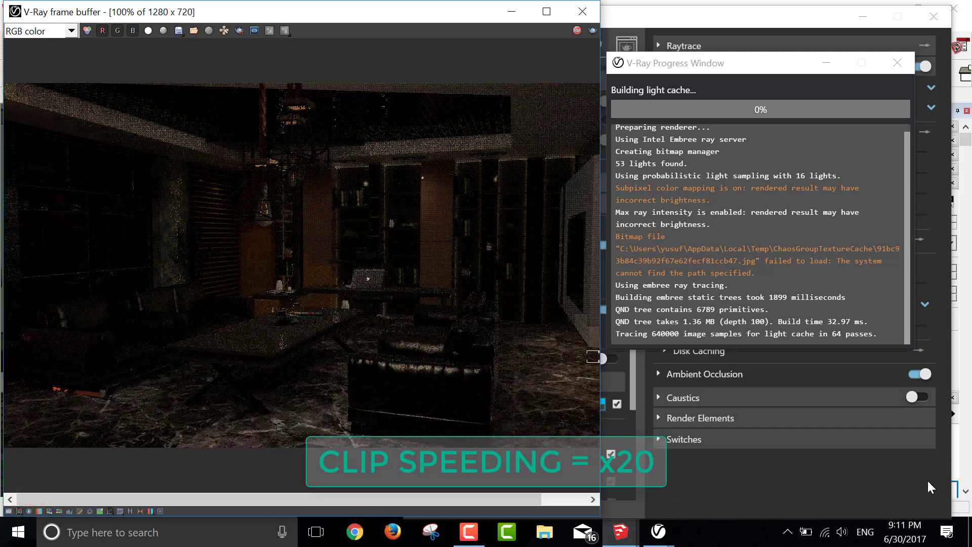
pyautogui.click(575, 493)
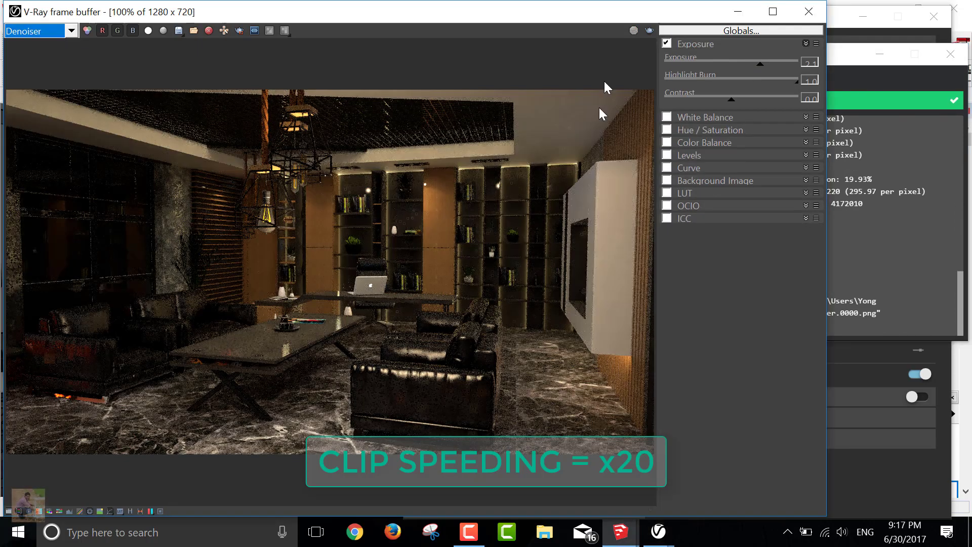
# Bring the V-Ray Asset Editor to the front once the render reaches 100%.
pyautogui.click(587, 41)
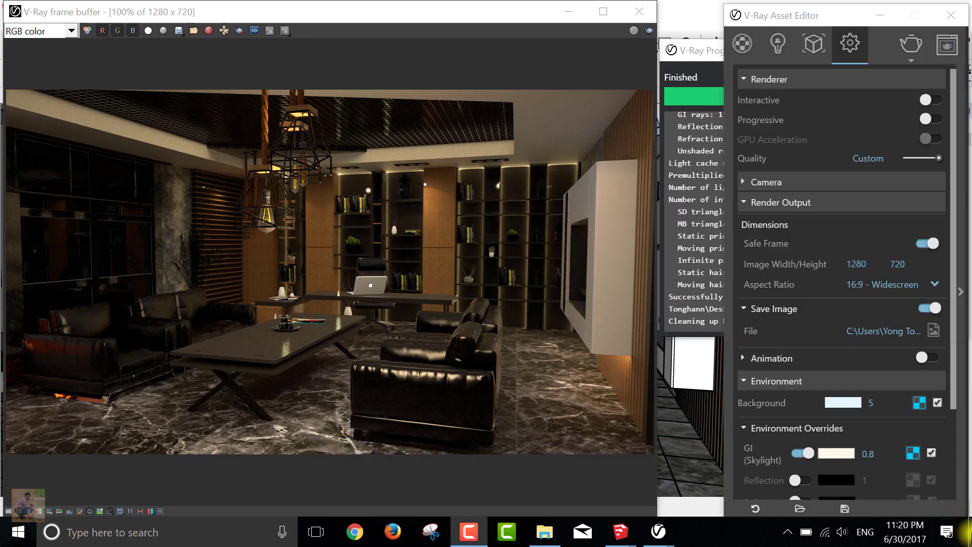
# Refresh the desktop, view Modern Office Render.Denoiser.0000.png in Photos, then close it.
pyautogui.click(969, 532)
pyautogui.rightClick(583, 234)
pyautogui.click(628, 302)
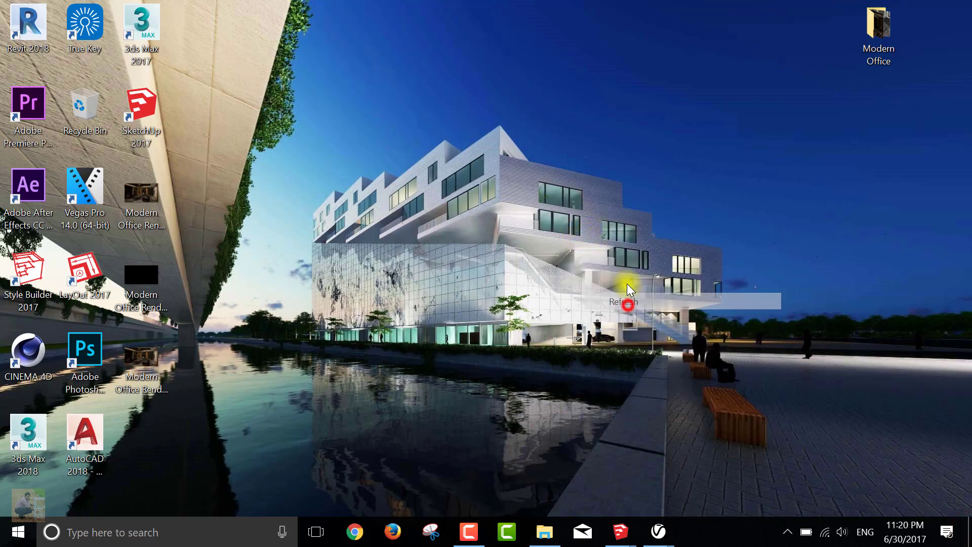
pyautogui.click(144, 352)
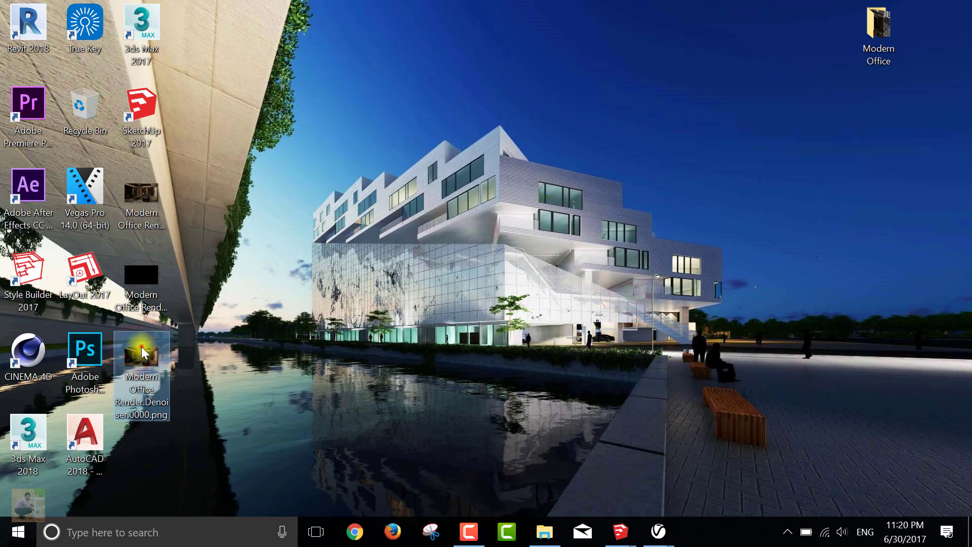
pyautogui.doubleClick(144, 352)
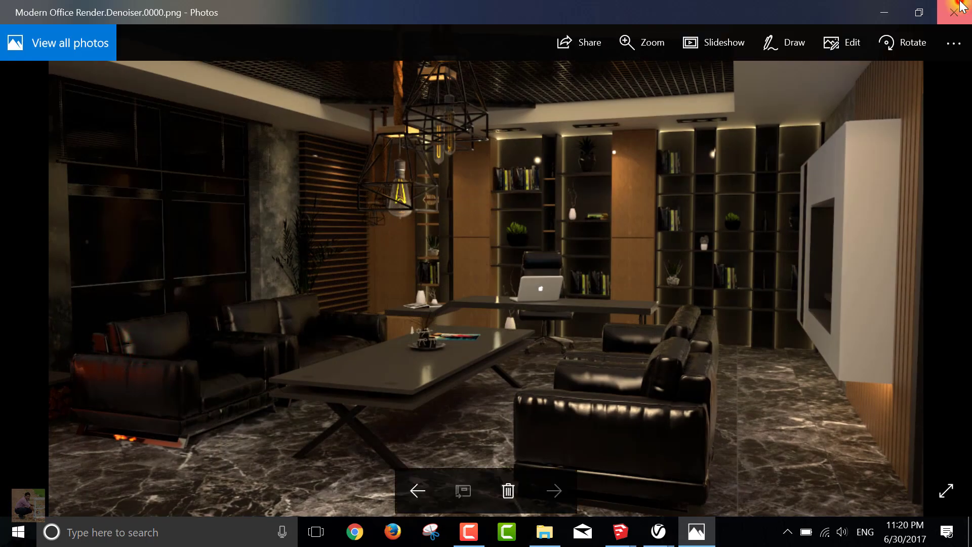
pyautogui.click(962, 7)
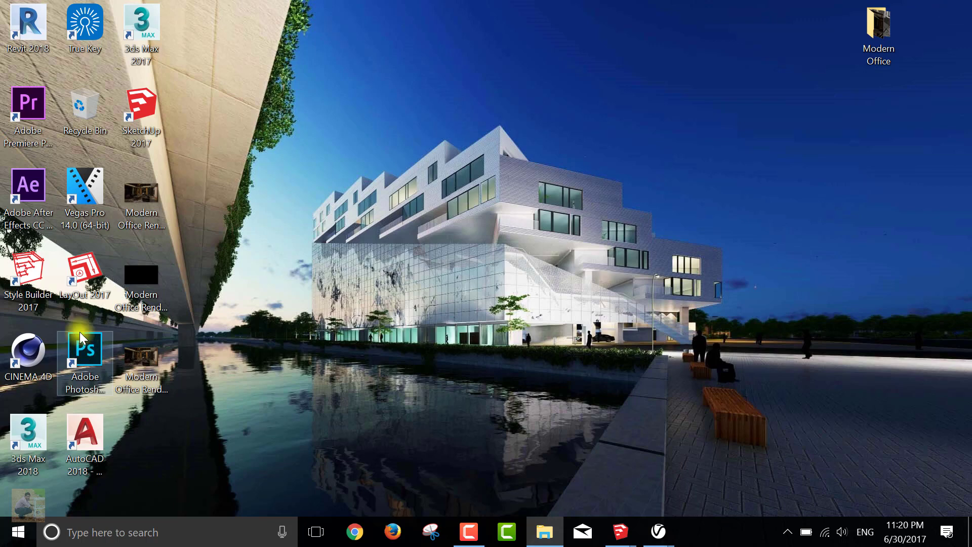
# Launch Photoshop and open Modern Office Render.Denoiser.0000.png as Camera Raw.
pyautogui.doubleClick(76, 359)
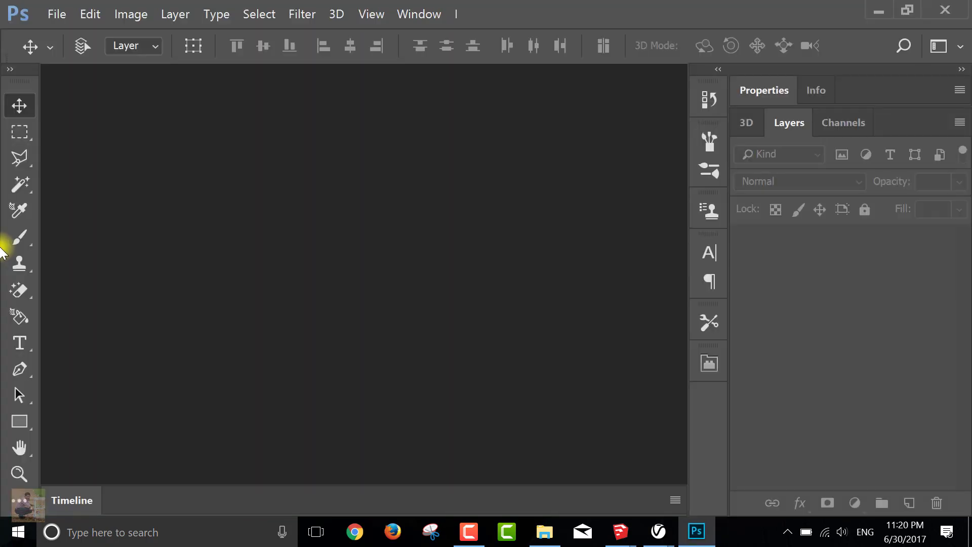
pyautogui.click(61, 15)
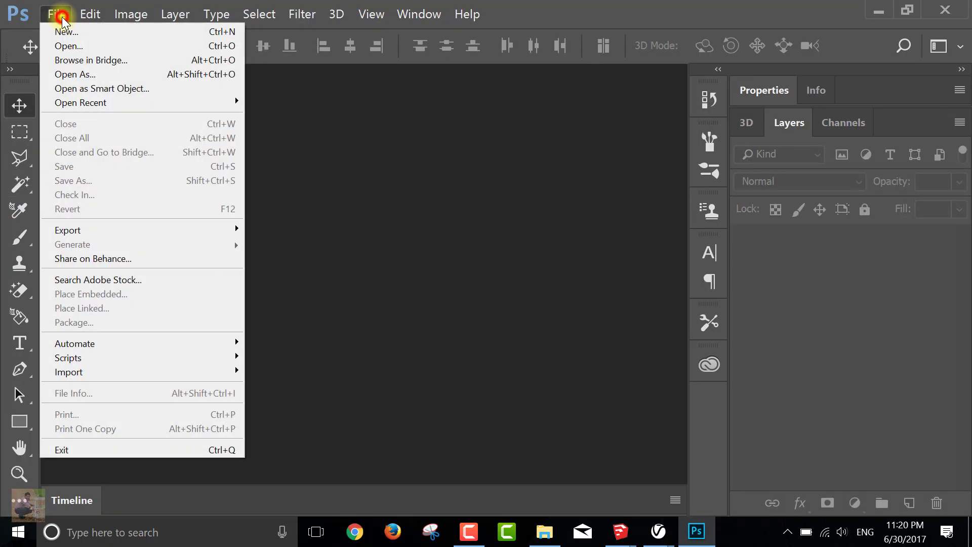
pyautogui.click(75, 74)
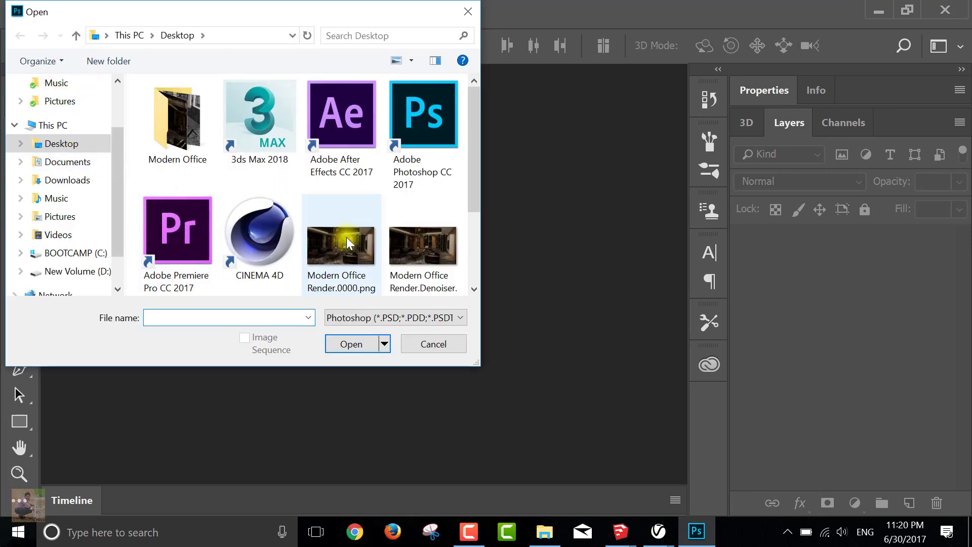
pyautogui.scroll(-2, 358, 231)
pyautogui.click(430, 152)
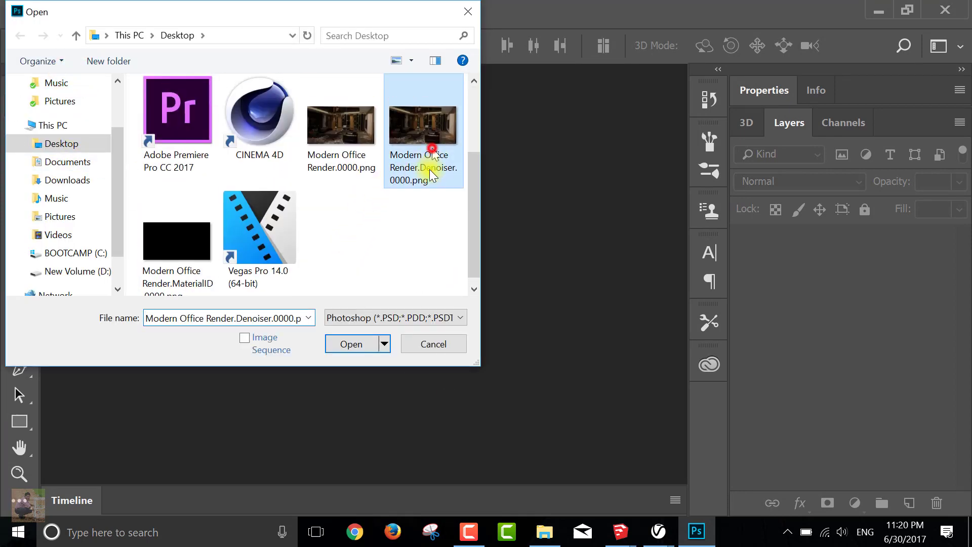
pyautogui.click(407, 318)
pyautogui.click(440, 71)
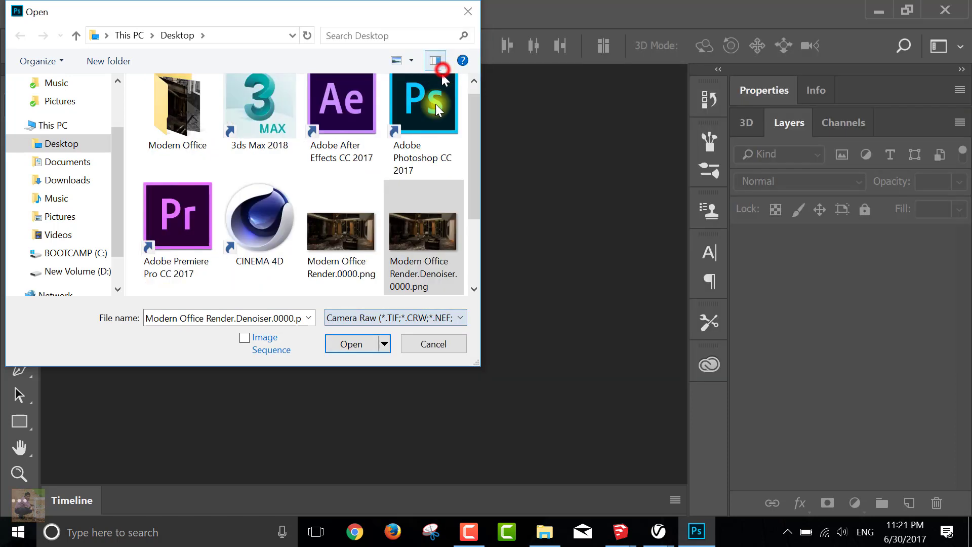
pyautogui.click(355, 342)
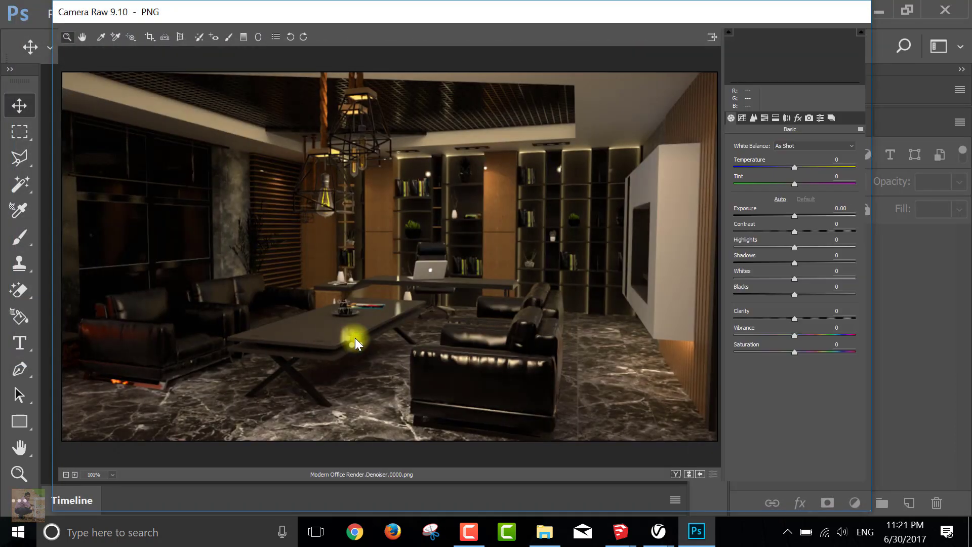
# Set Camera Raw Temperature -28, Tint -10, Exposure +2.20 and Contrast +3.
pyautogui.click(794, 167)
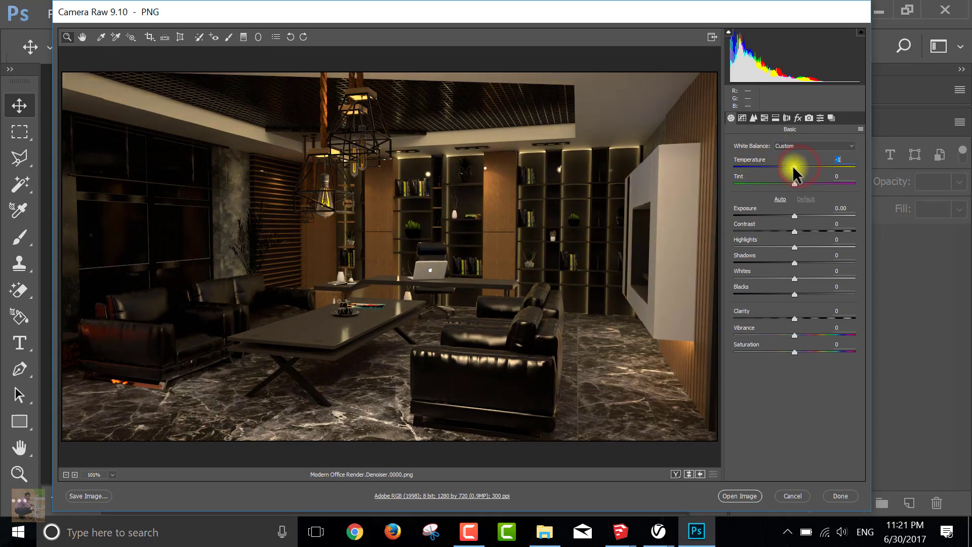
pyautogui.moveTo(793, 167); pyautogui.dragTo(777, 172)
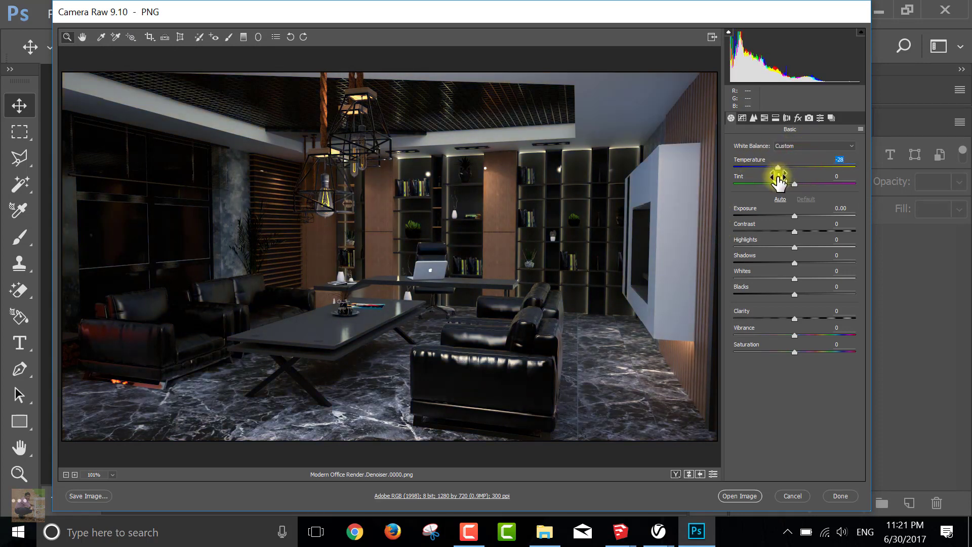
pyautogui.click(790, 185)
pyautogui.moveTo(790, 187); pyautogui.dragTo(785, 187)
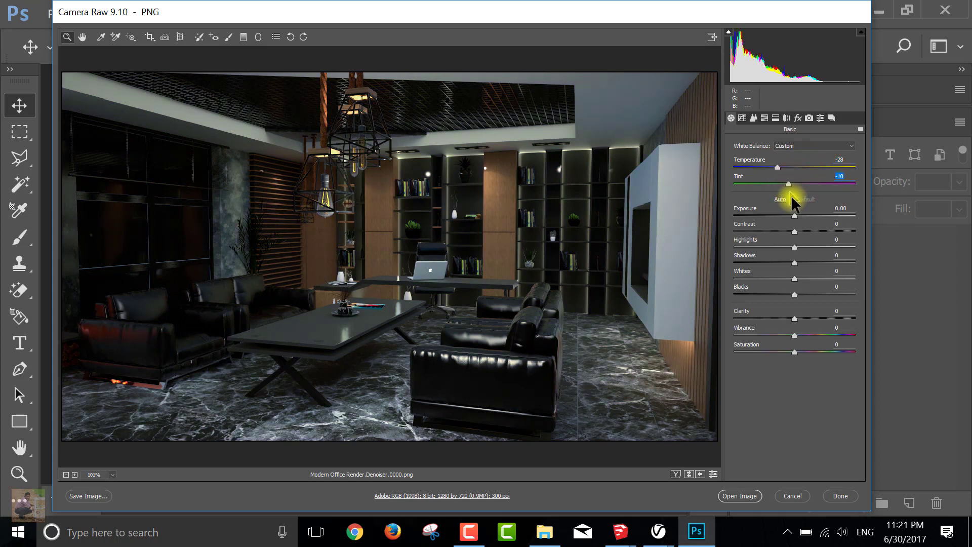
pyautogui.moveTo(793, 215); pyautogui.dragTo(820, 217)
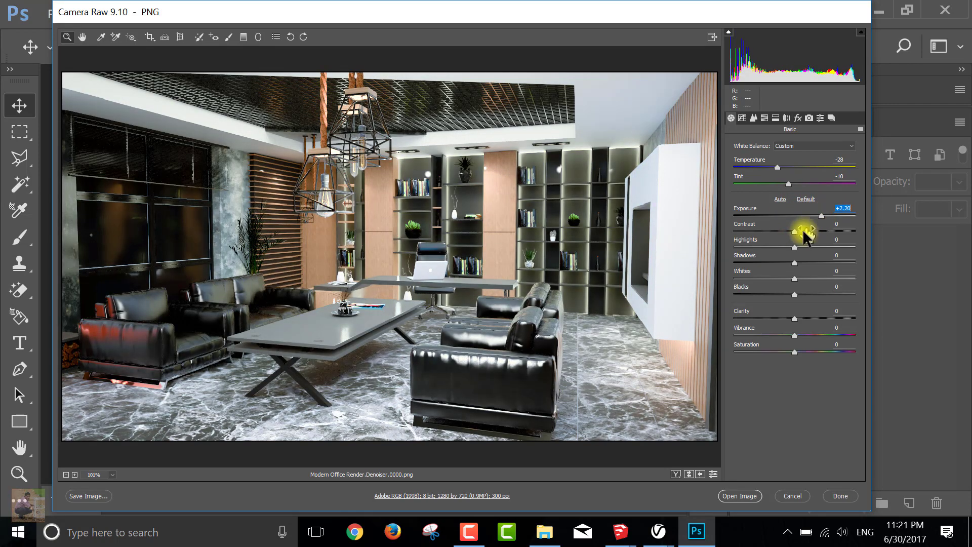
pyautogui.moveTo(794, 231)
pyautogui.mouseDown()
pyautogui.moveTo(807, 232)
pyautogui.moveTo(796, 232)
pyautogui.mouseUp()
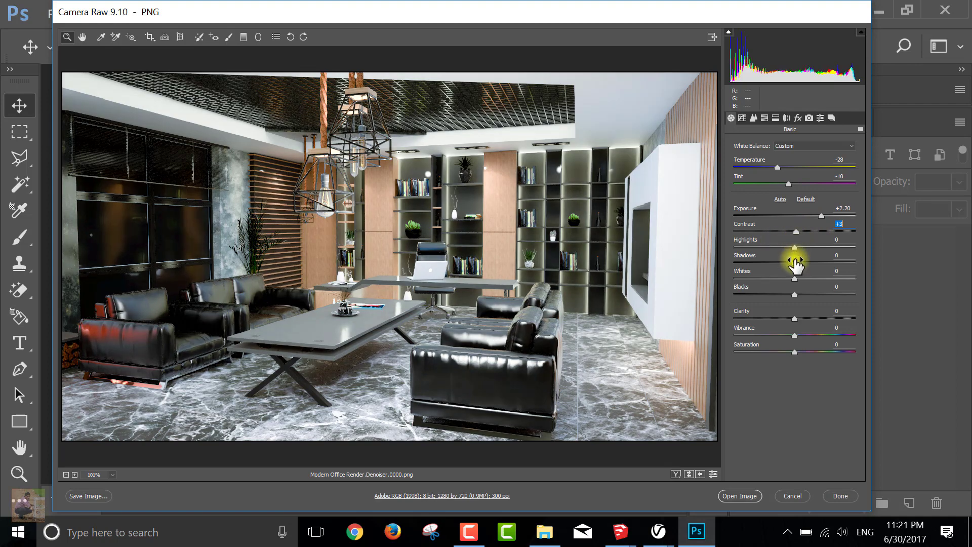
# Set Whites -21, Shadows +12, Blacks -8, Clarity +47, Vibrance +4, then open the image.
pyautogui.moveTo(794, 276)
pyautogui.mouseDown()
pyautogui.moveTo(784, 276)
pyautogui.moveTo(791, 263)
pyautogui.moveTo(759, 262)
pyautogui.moveTo(801, 263)
pyautogui.mouseUp()
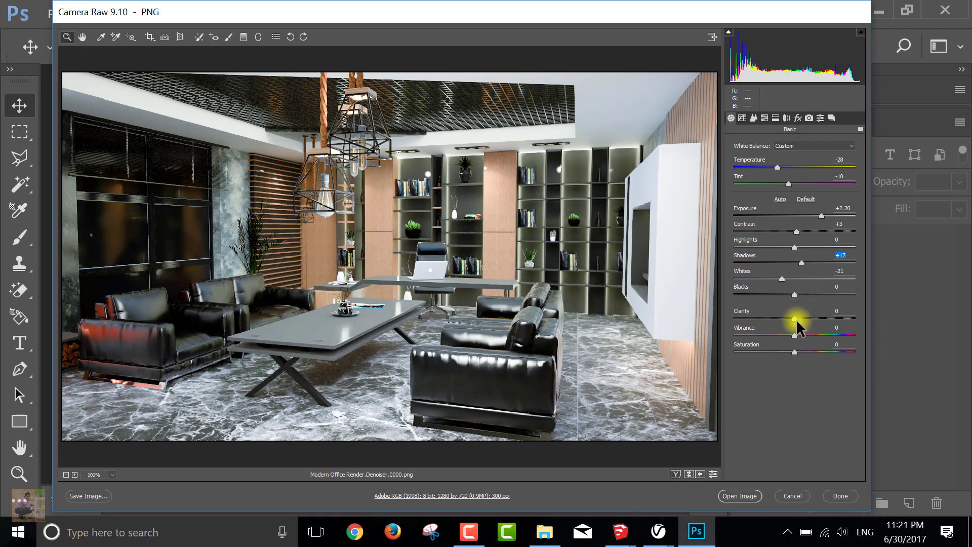
pyautogui.moveTo(794, 319)
pyautogui.mouseDown()
pyautogui.moveTo(824, 321)
pyautogui.moveTo(796, 335)
pyautogui.moveTo(896, 338)
pyautogui.moveTo(833, 347)
pyautogui.moveTo(848, 354)
pyautogui.mouseUp()
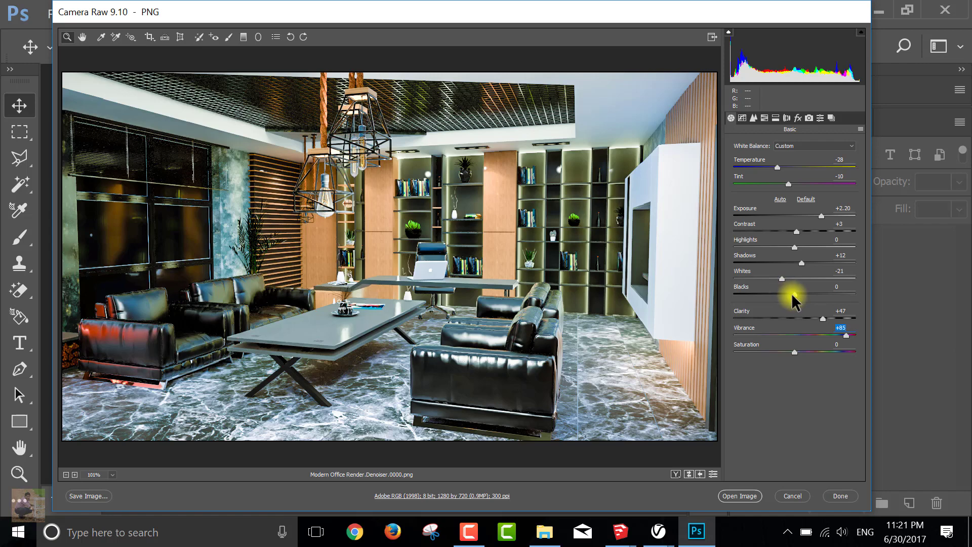
pyautogui.click(793, 295)
pyautogui.moveTo(793, 295); pyautogui.dragTo(789, 296)
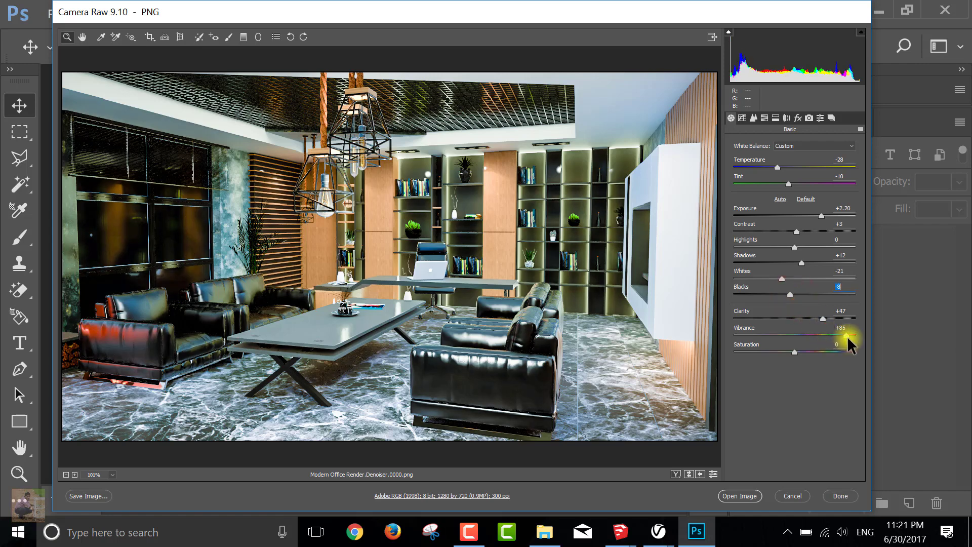
pyautogui.moveTo(845, 335); pyautogui.dragTo(796, 336)
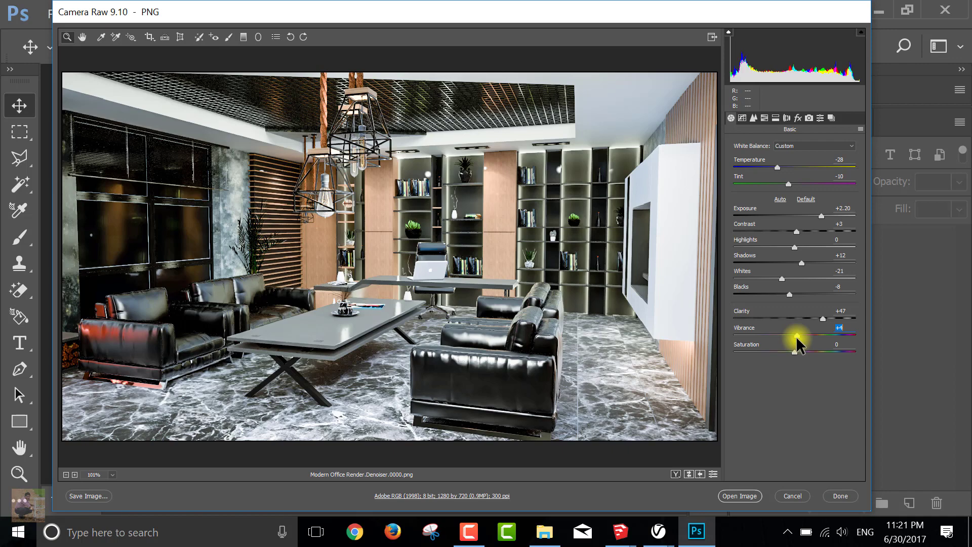
pyautogui.click(753, 496)
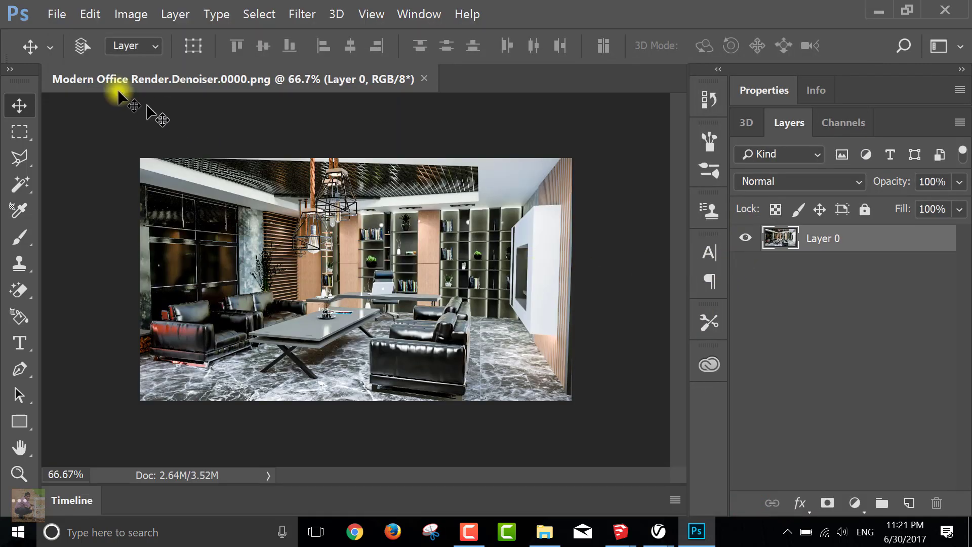
# Save the edited render to the Desktop as a Quality 12 Maximum JPEG.
pyautogui.click(57, 14)
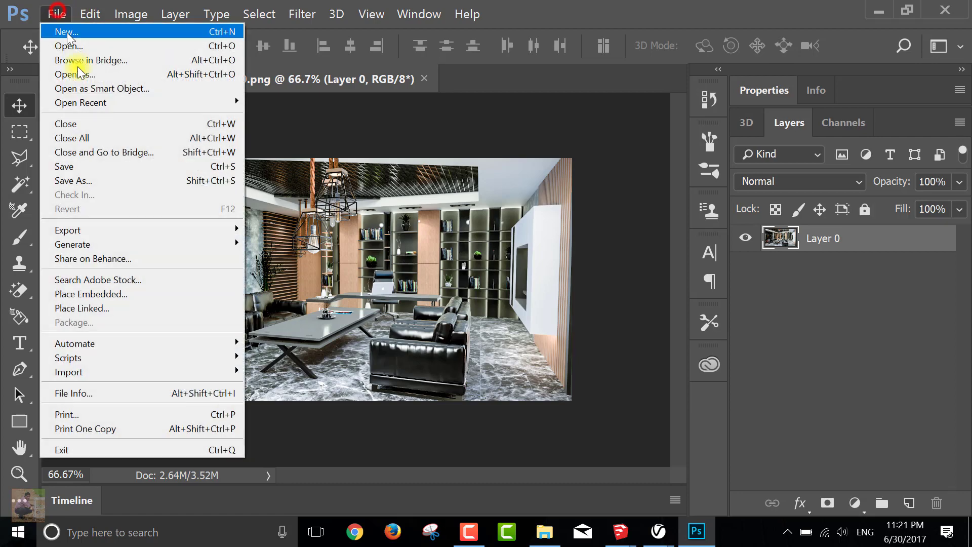
pyautogui.click(91, 181)
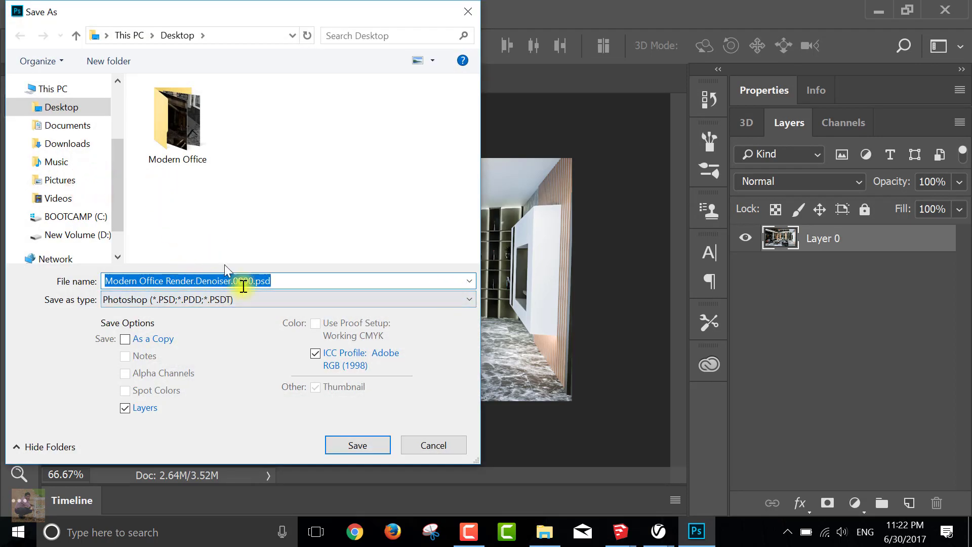
pyautogui.click(248, 299)
pyautogui.click(186, 132)
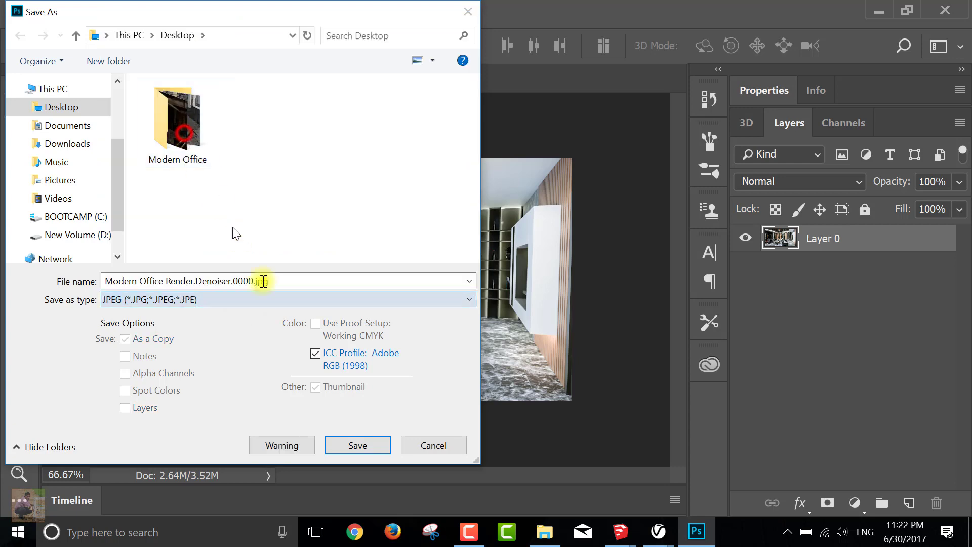
pyautogui.click(365, 441)
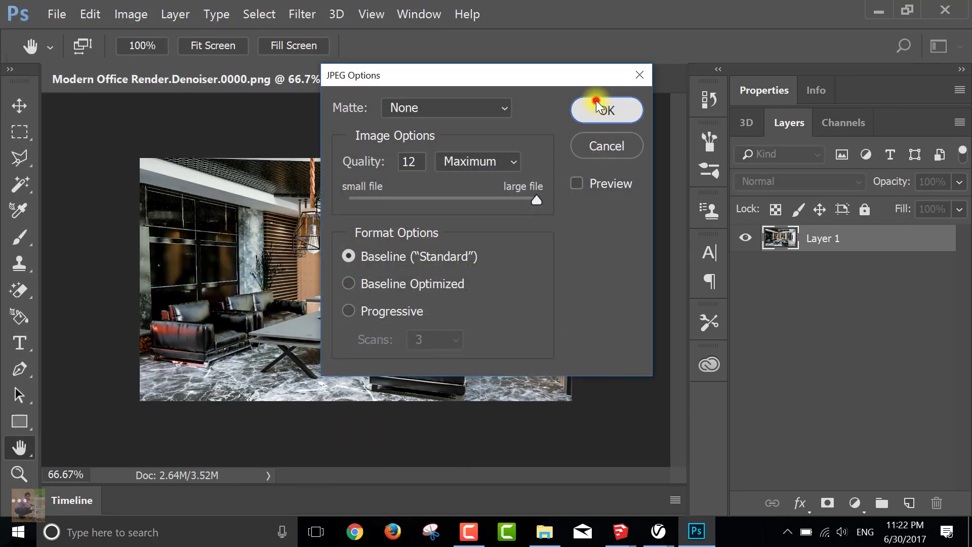
pyautogui.click(600, 106)
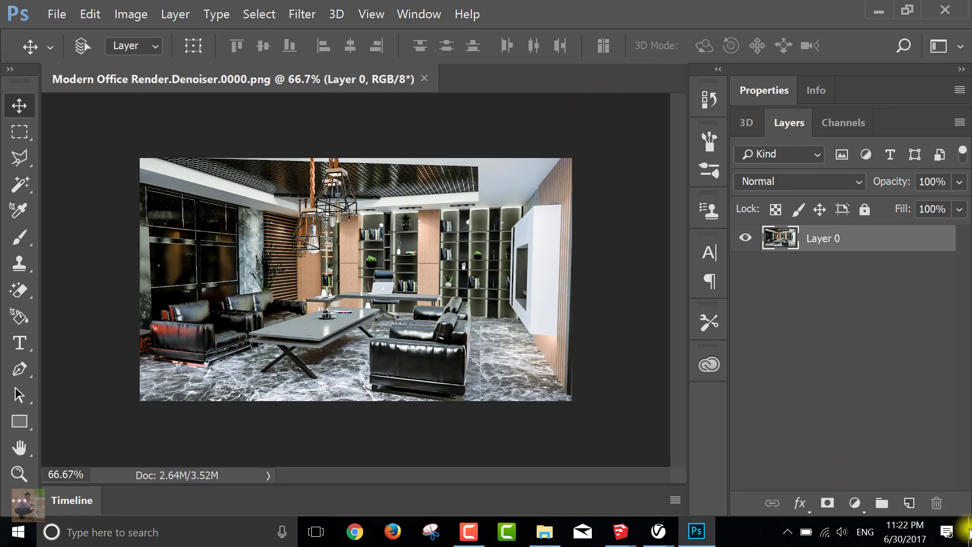
pyautogui.click(968, 534)
# Refresh the desktop, open the saved JPEG in Photos and show it full-screen.
pyautogui.rightClick(457, 127)
pyautogui.click(517, 191)
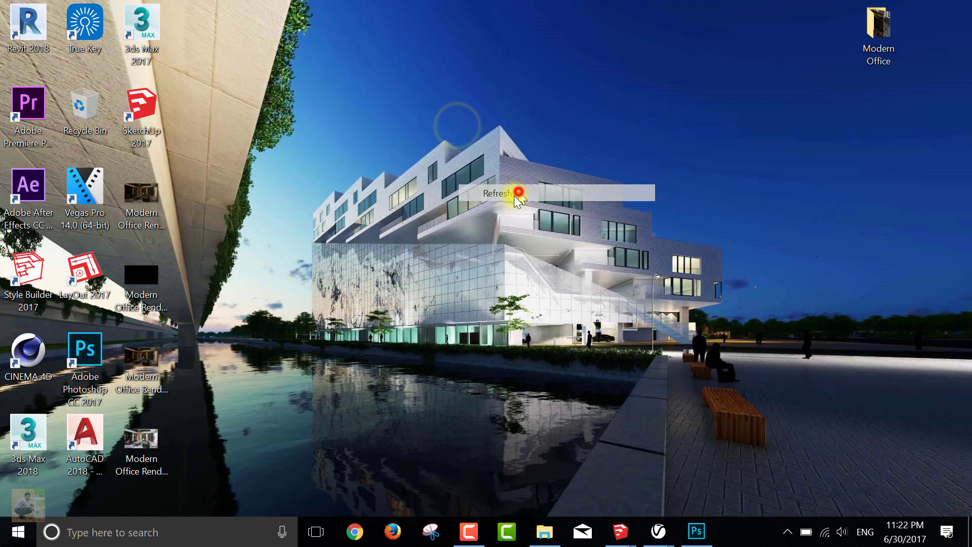
pyautogui.click(146, 439)
pyautogui.doubleClick(146, 440)
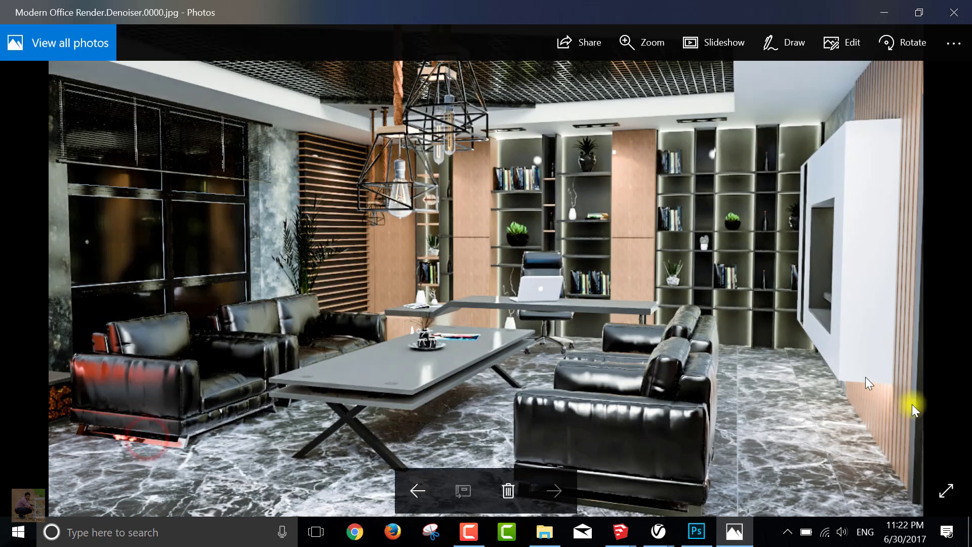
pyautogui.click(954, 482)
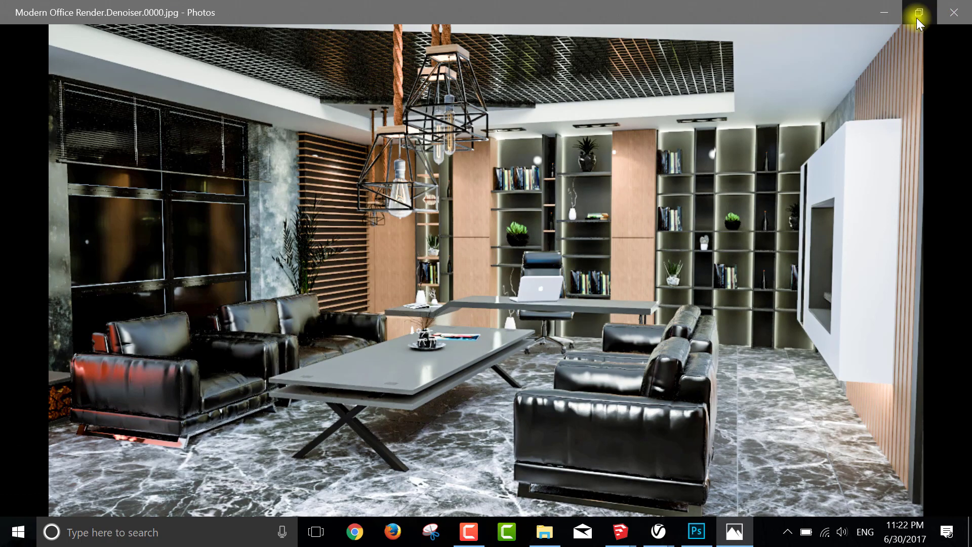
pyautogui.click(953, 500)
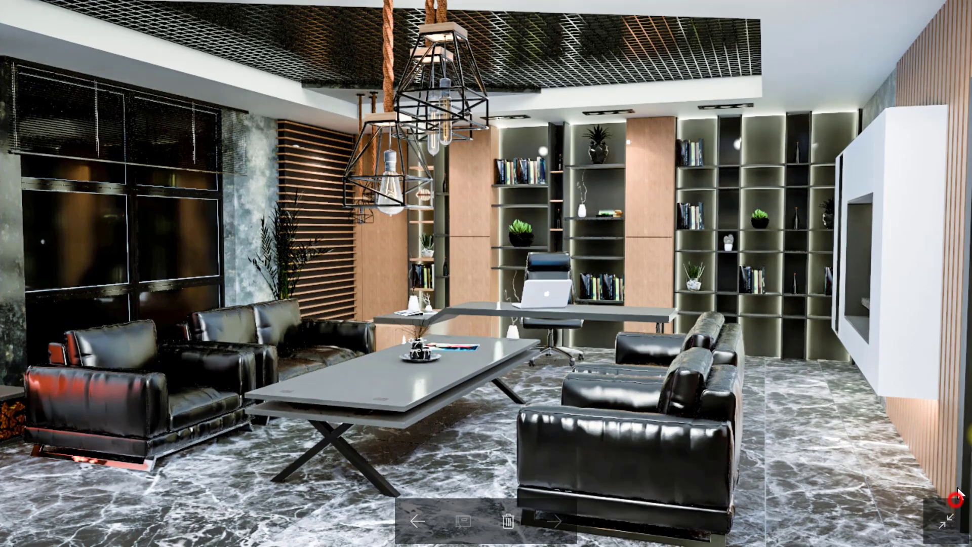